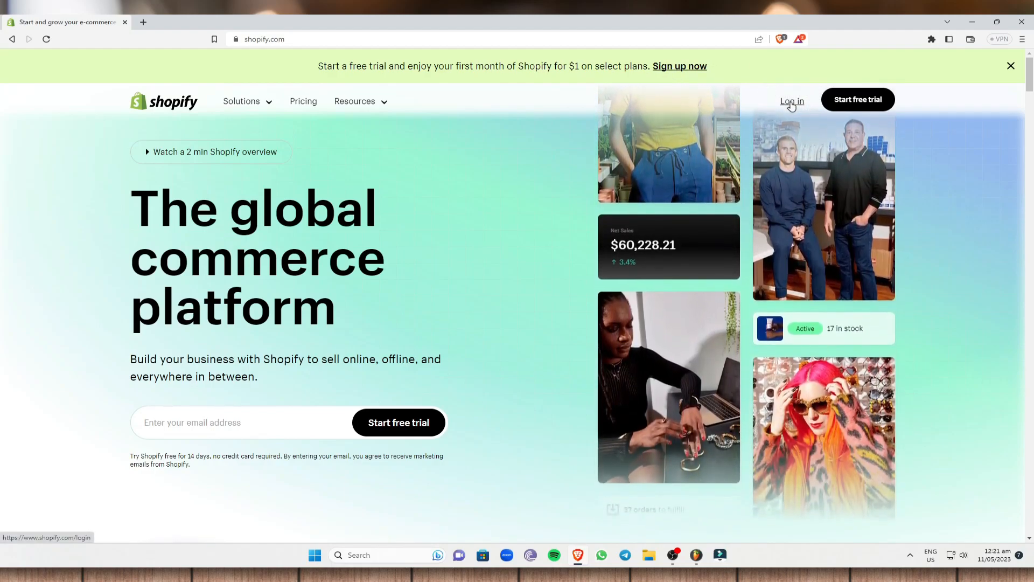
Log in to the blessingbrewedph-4 store, dismiss the trial reminder, and open Settings on Store details.
click(791, 104)
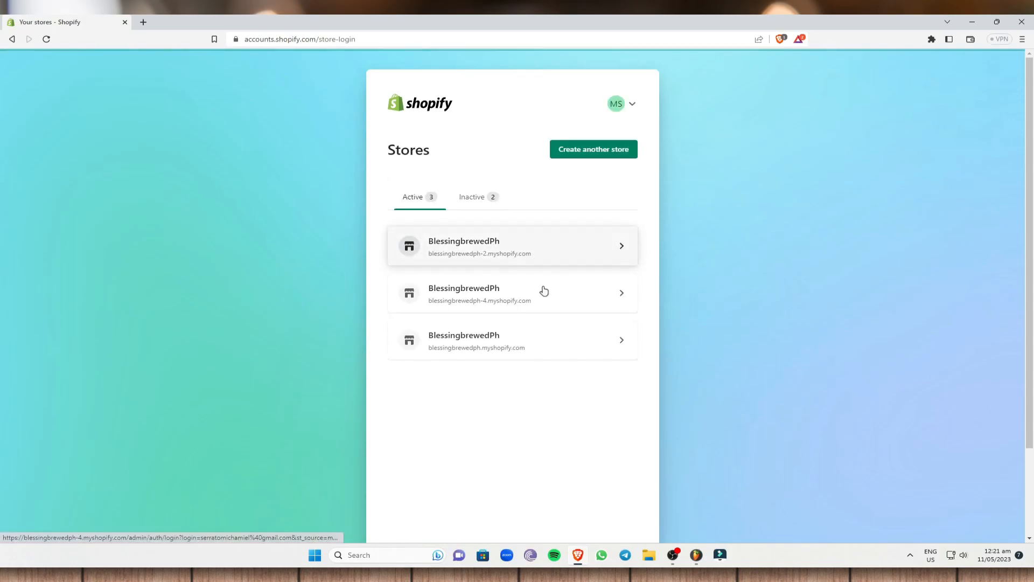
click(548, 296)
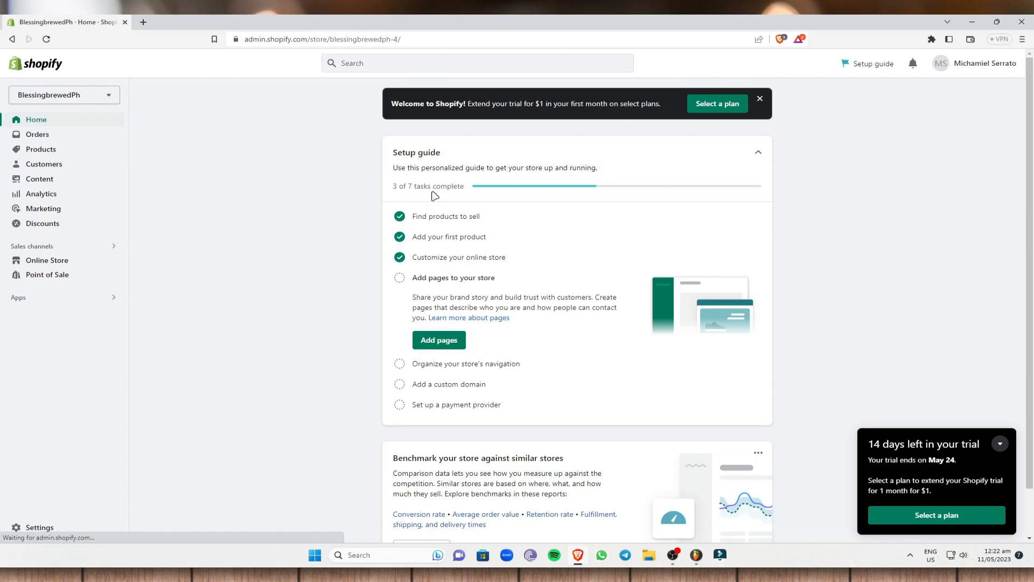
click(1007, 443)
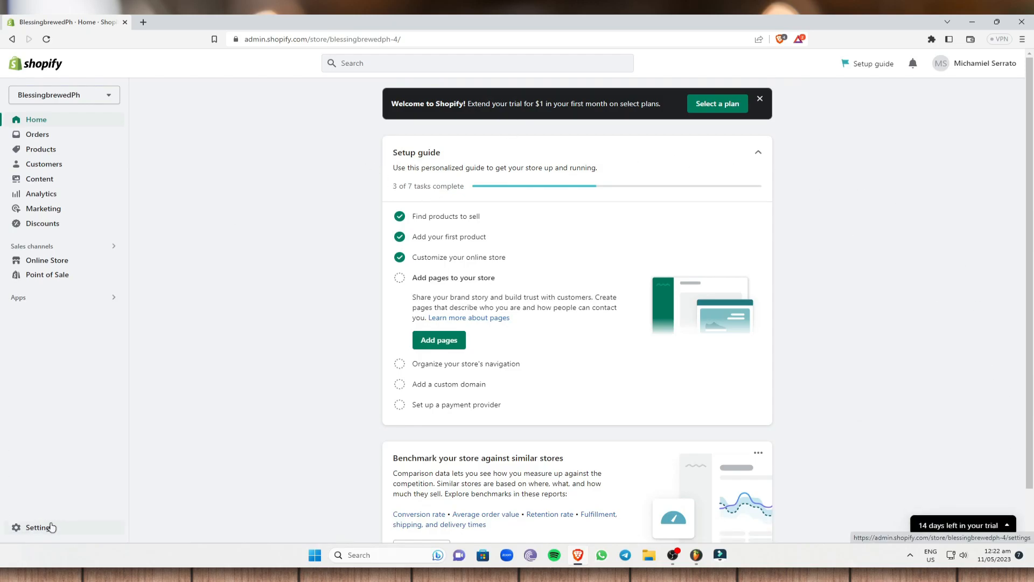
click(50, 527)
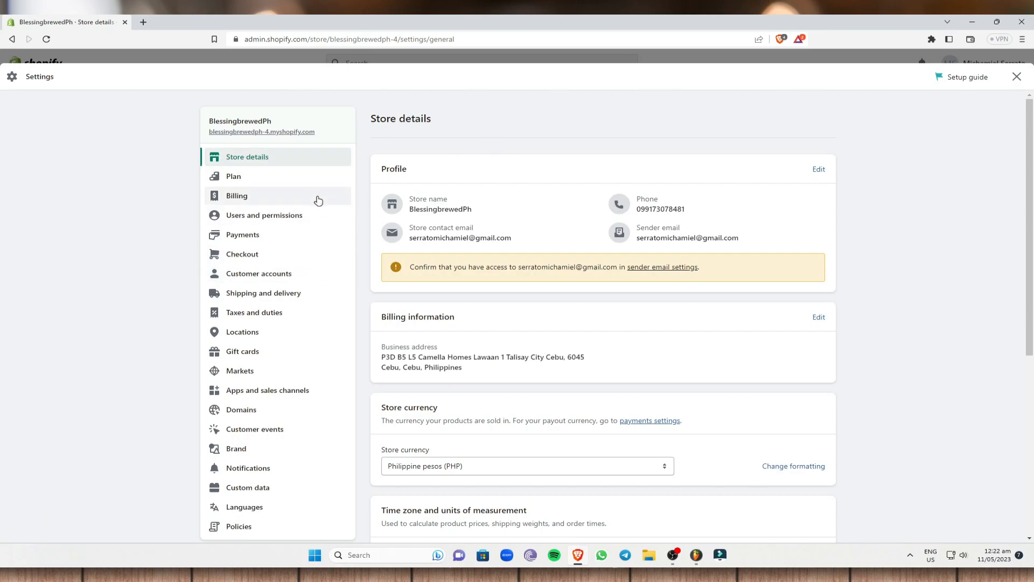
scroll(533, 181, down, 2)
scroll(528, 186, down, 1)
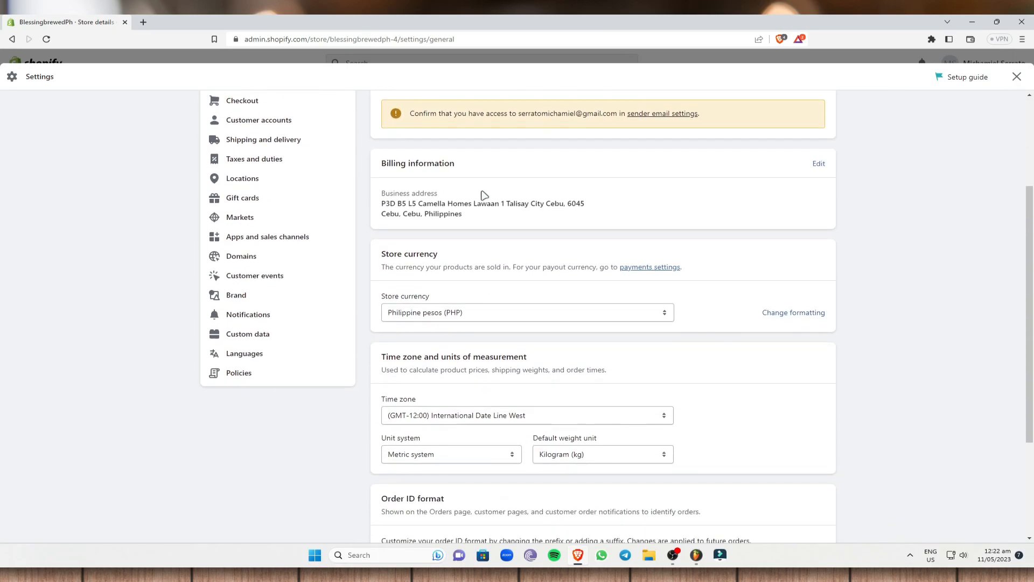
Open the Policies settings and look over the empty Refund, Privacy, Terms and Shipping editors.
click(258, 375)
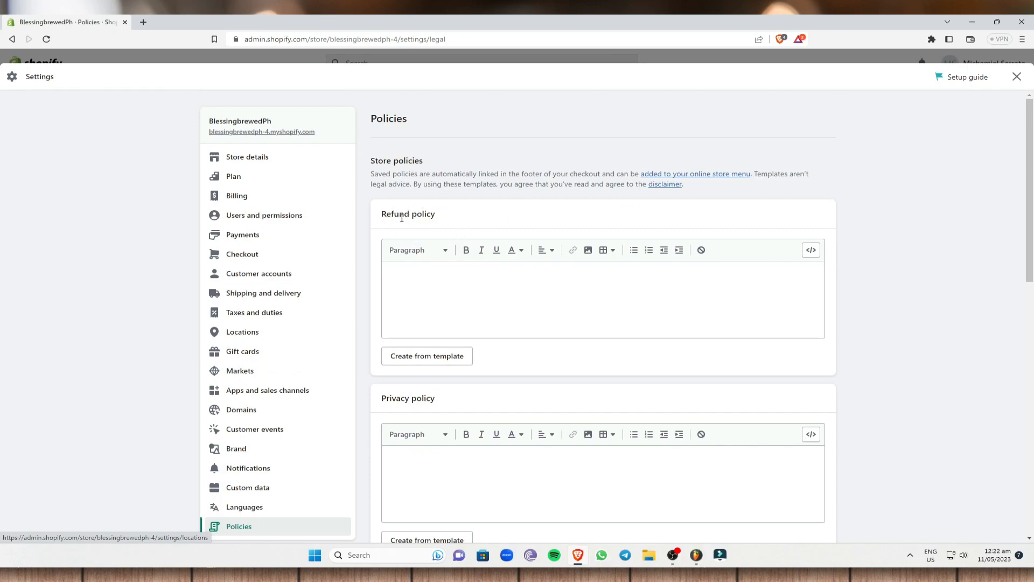
scroll(390, 219, down, 2)
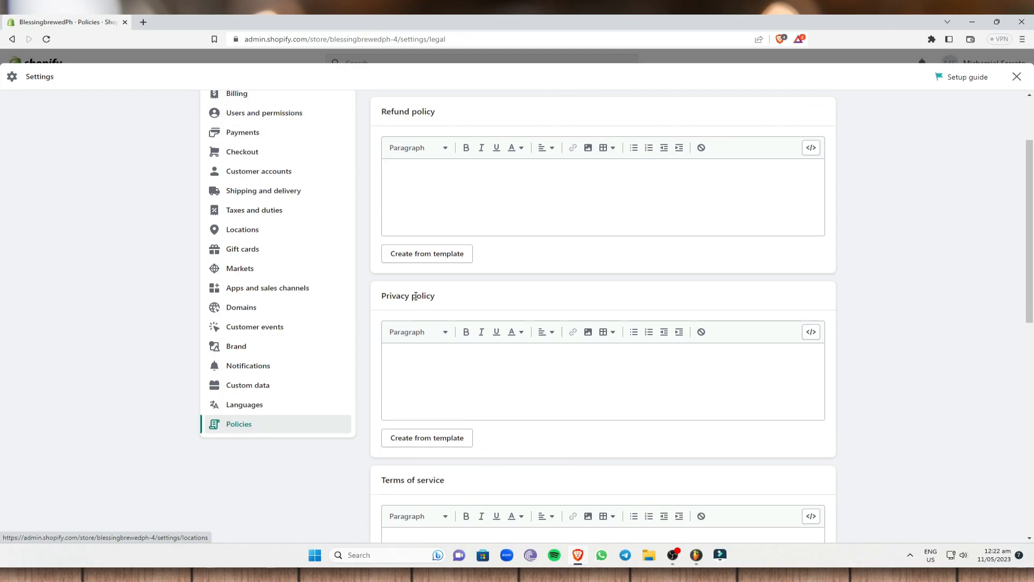
scroll(452, 324, down, 8)
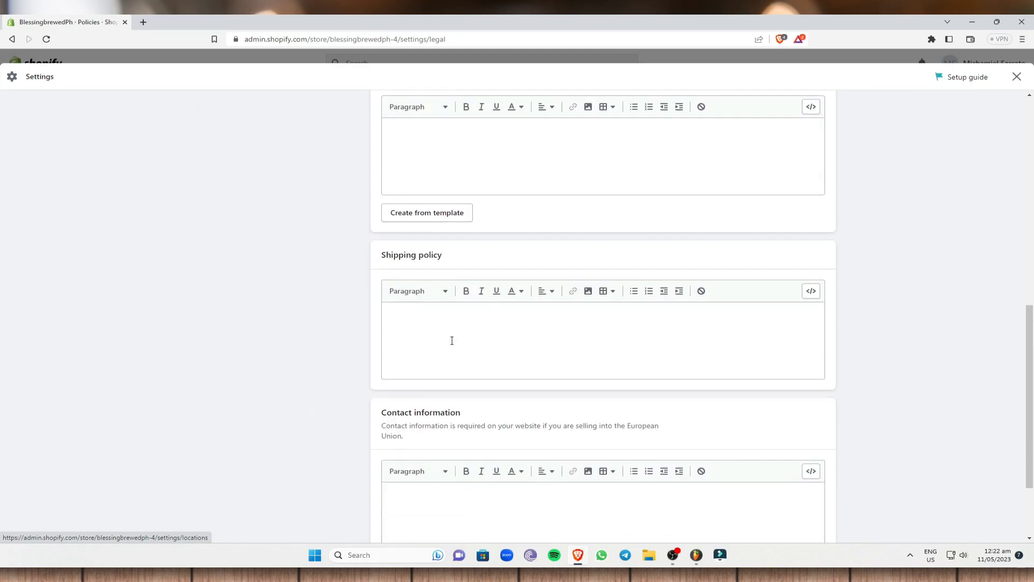
scroll(444, 266, down, 2)
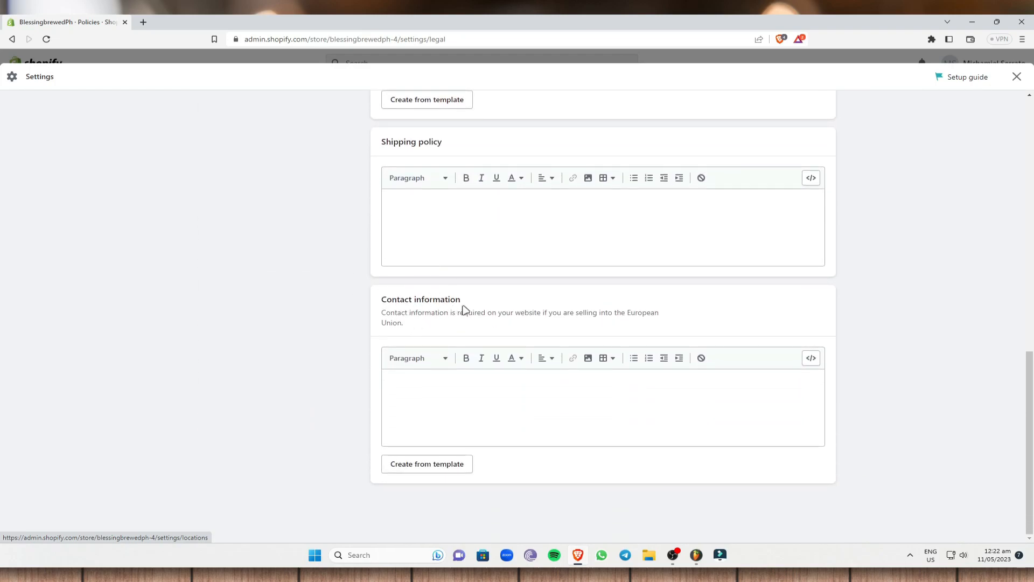
scroll(466, 272, up, 12)
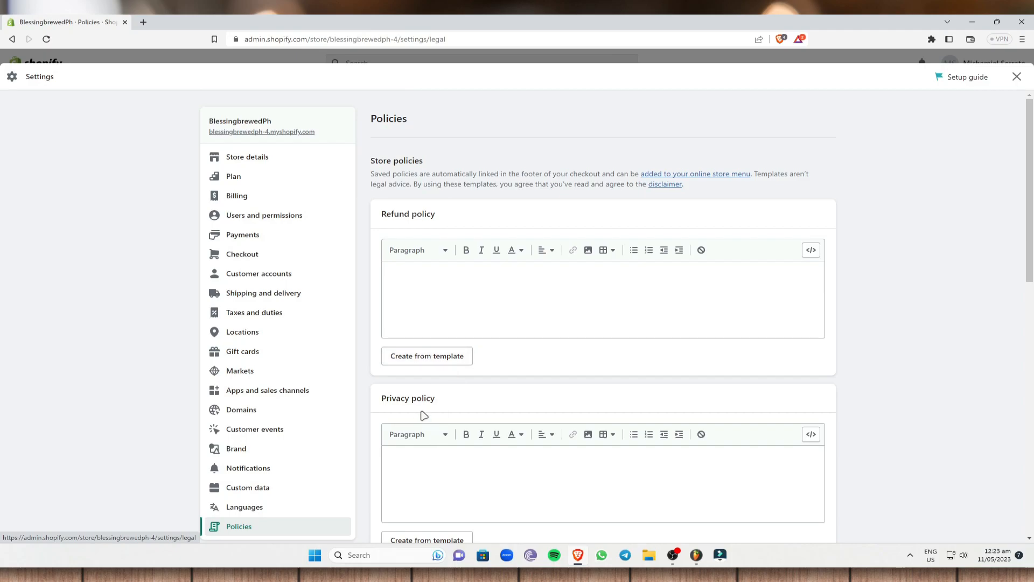
scroll(447, 436, down, 2)
scroll(447, 435, down, 6)
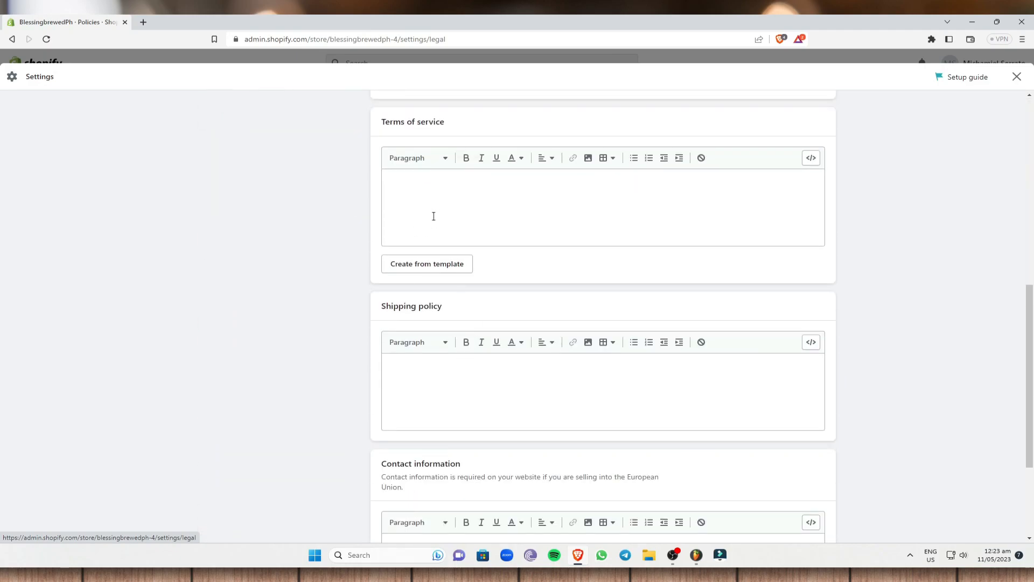
scroll(560, 356, up, 8)
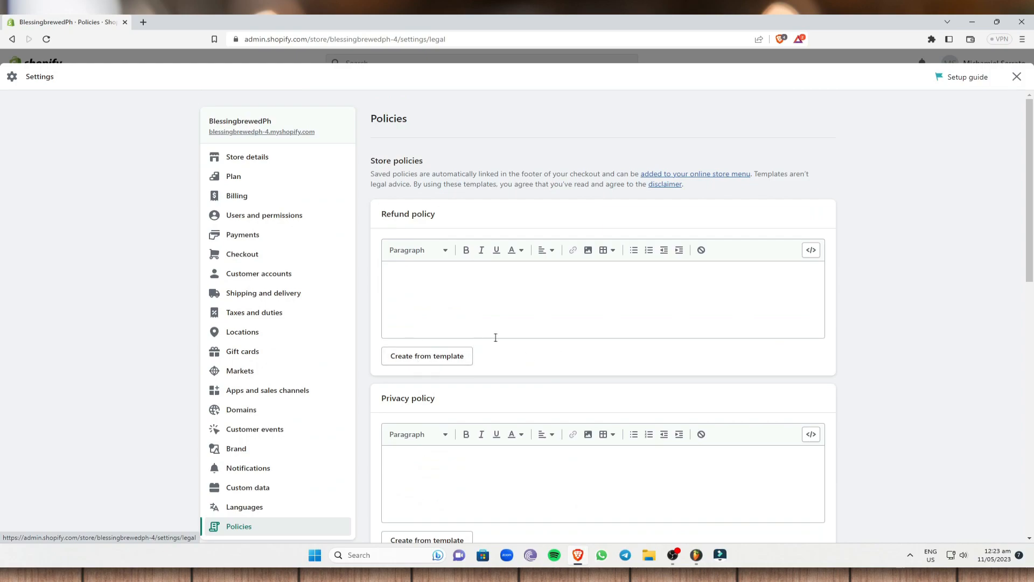
Generate the Refund policy from template and select the '30' in its 30-day return line.
click(437, 356)
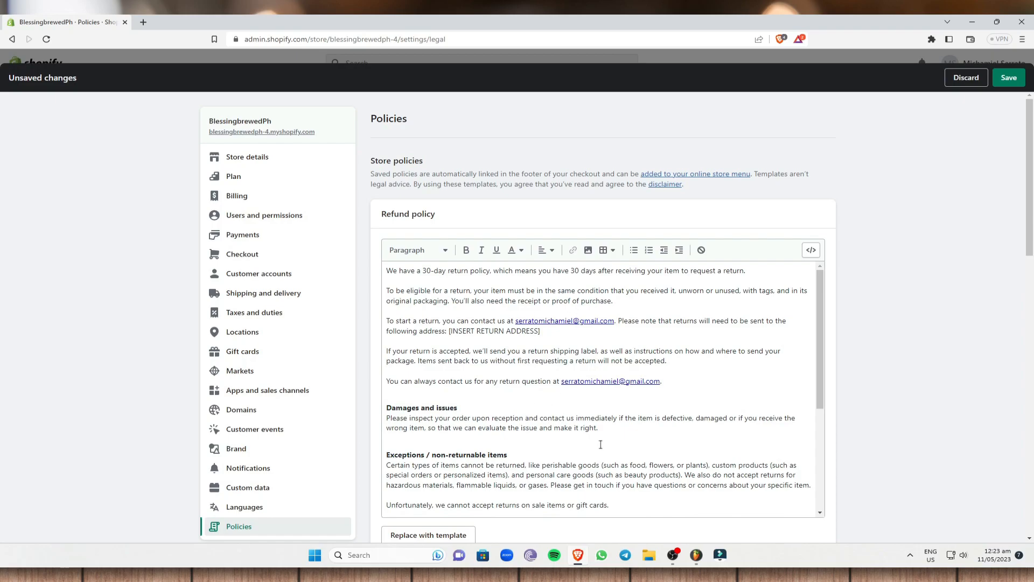
scroll(593, 442, down, 5)
scroll(509, 415, up, 5)
scroll(410, 416, down, 3)
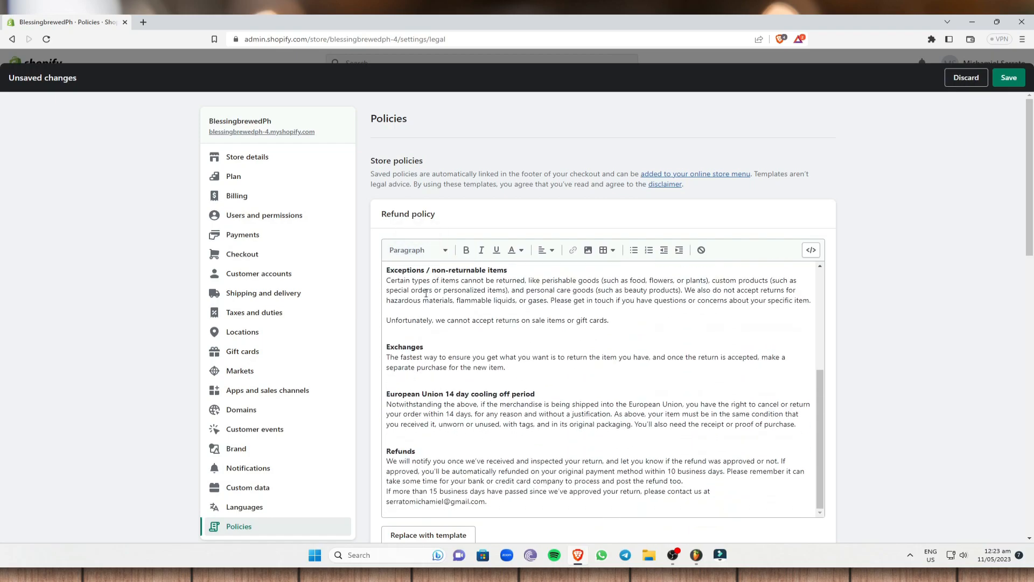
scroll(456, 305, up, 3)
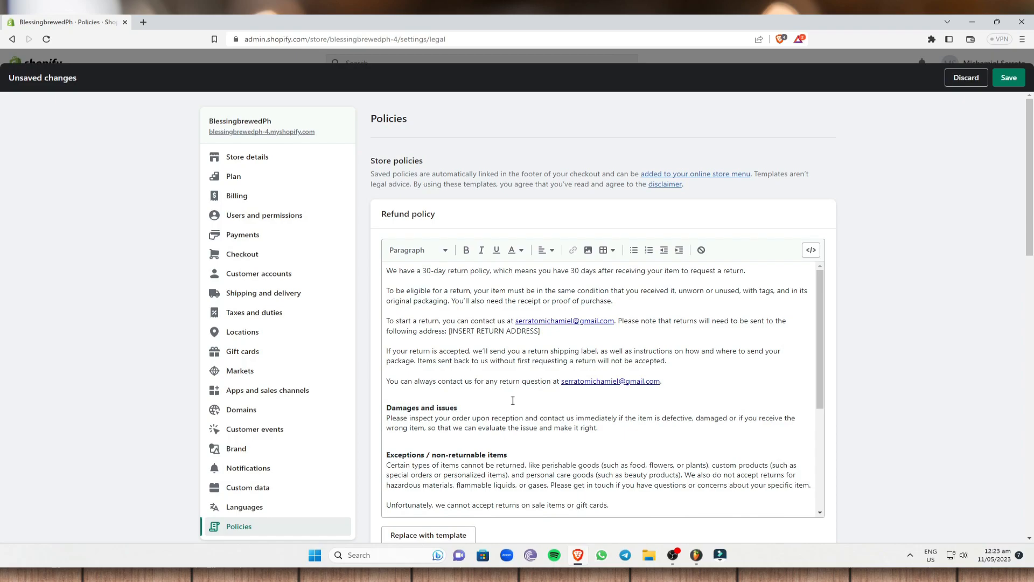
scroll(513, 400, down, 2)
scroll(458, 351, up, 2)
drag(423, 271, 431, 272)
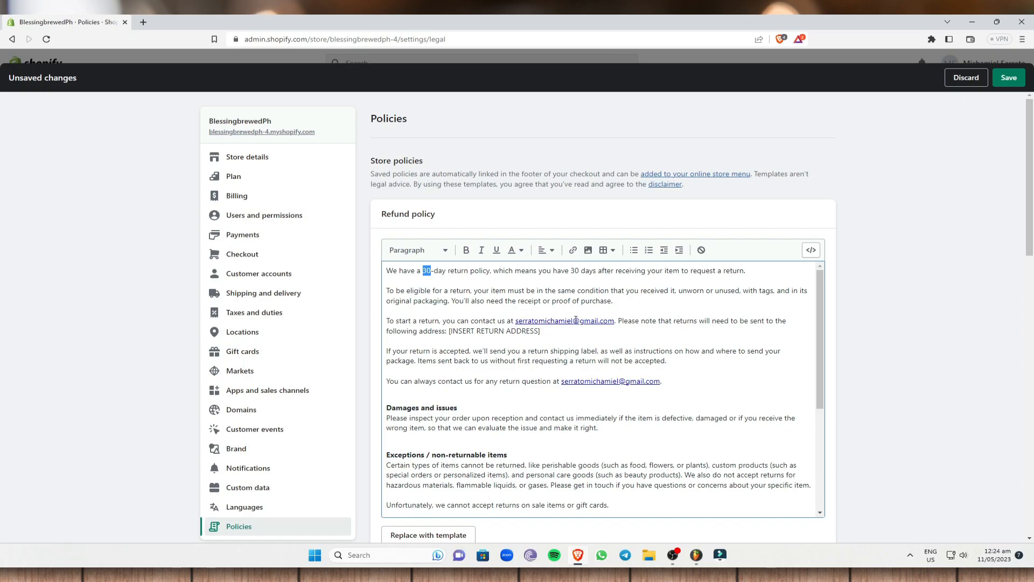
Replace the Refund policy's return address placeholder with 'Philippines' and scroll through the text.
drag(541, 331, 450, 330)
text(Philippines)
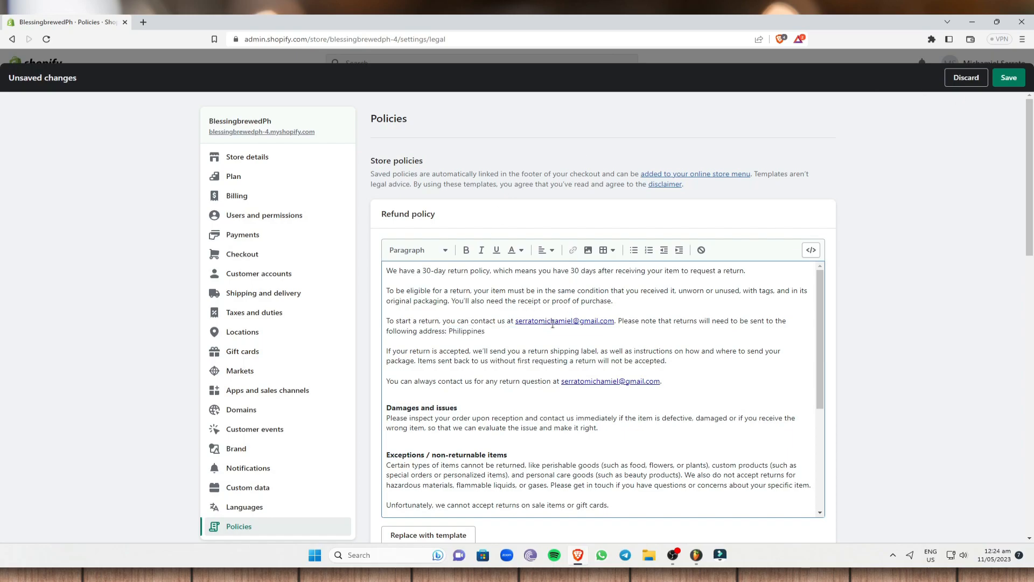
scroll(430, 306, down, 2)
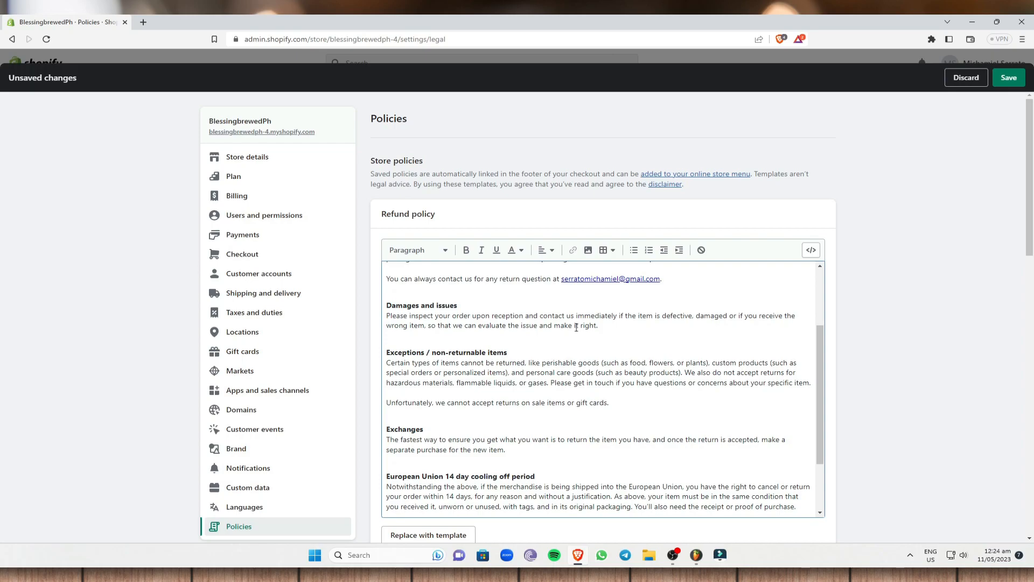
scroll(539, 378, down, 3)
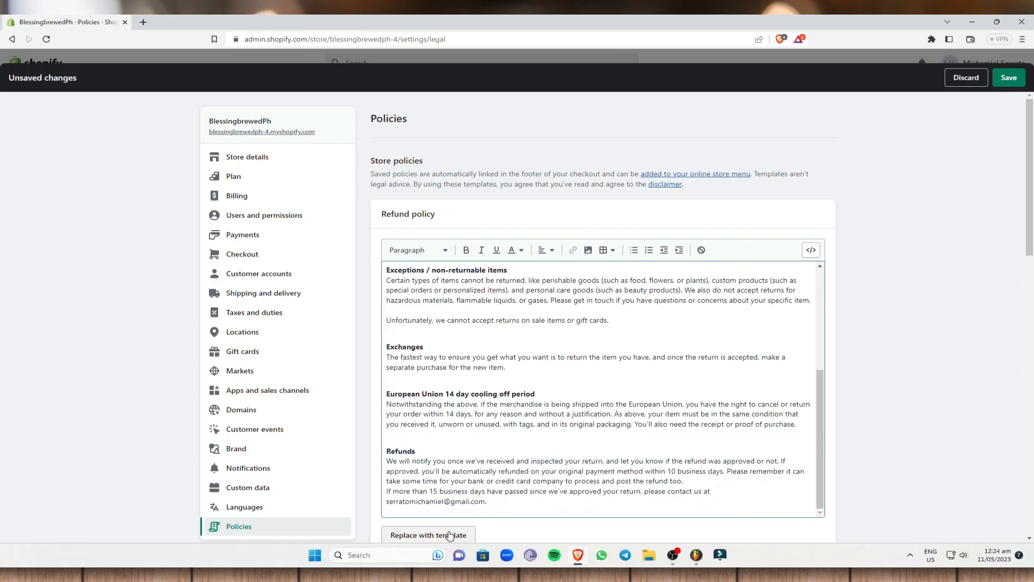
scroll(460, 536, down, 1)
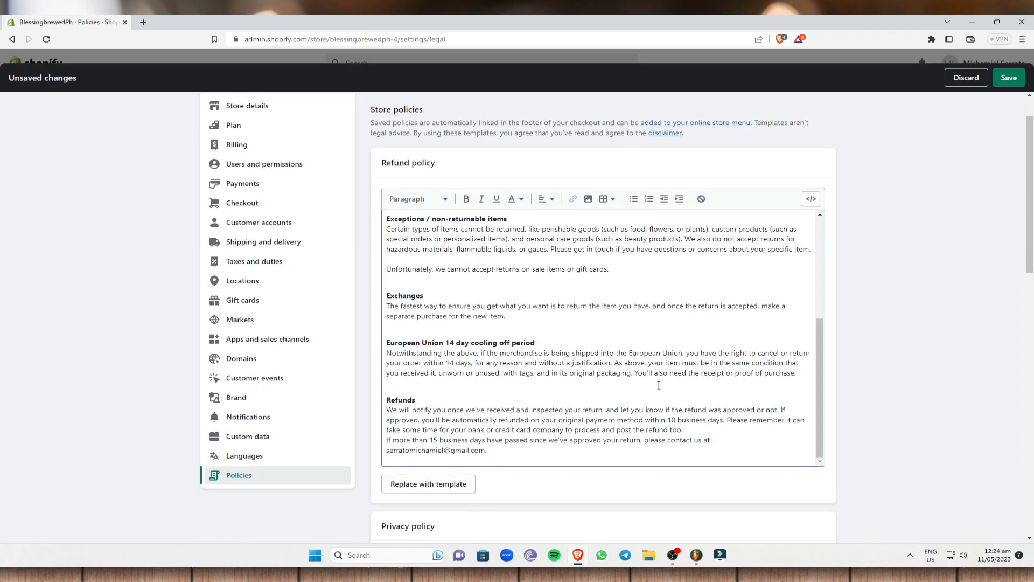
scroll(600, 358, up, 3)
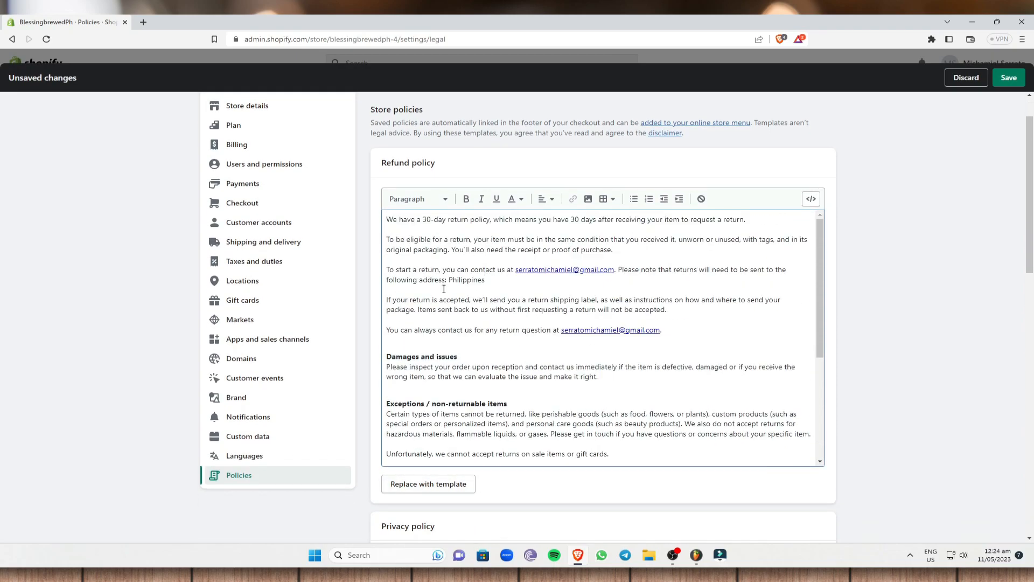
scroll(503, 307, up, 1)
Review the refund text's 30-day phrase, return address and contact e-mail, then reach Privacy policy.
drag(387, 270, 702, 391)
click(701, 389)
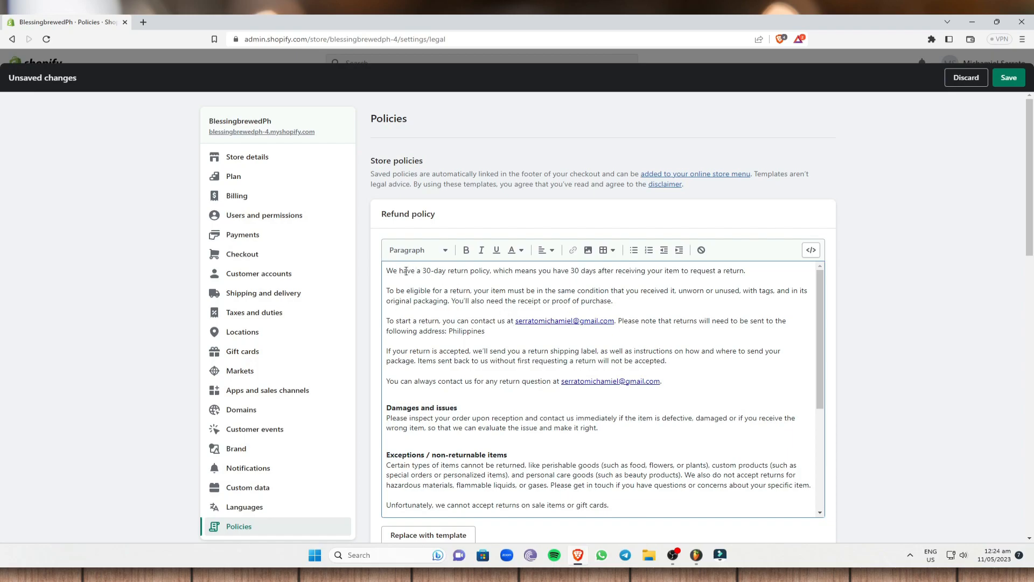
drag(424, 271, 490, 272)
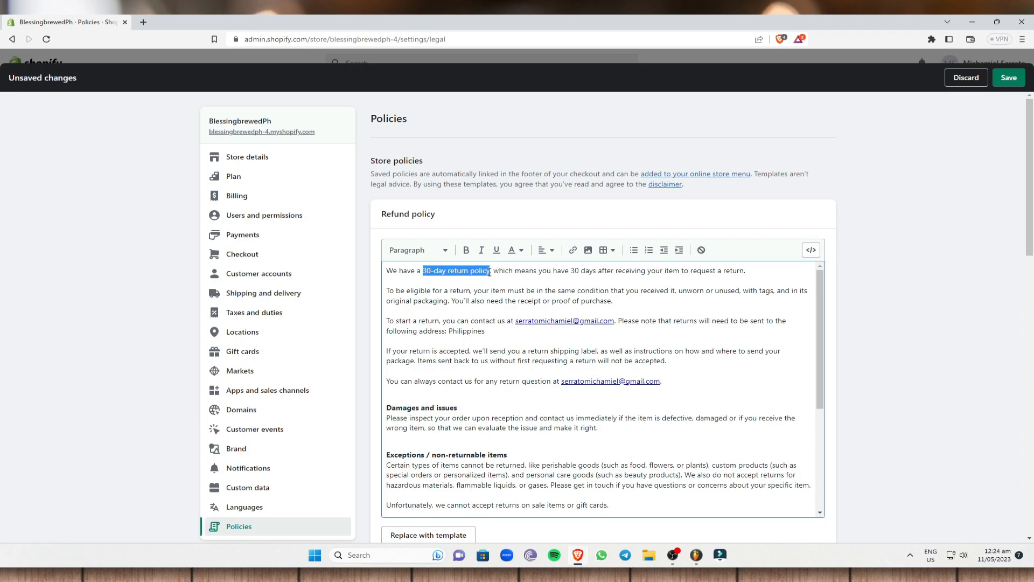
click(429, 271)
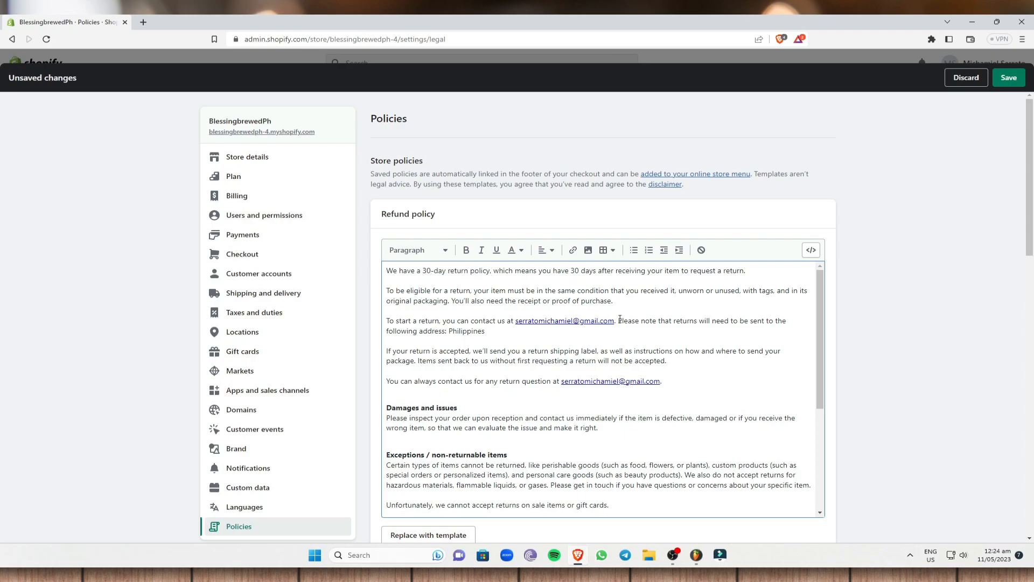
drag(486, 330, 449, 330)
scroll(480, 407, down, 1)
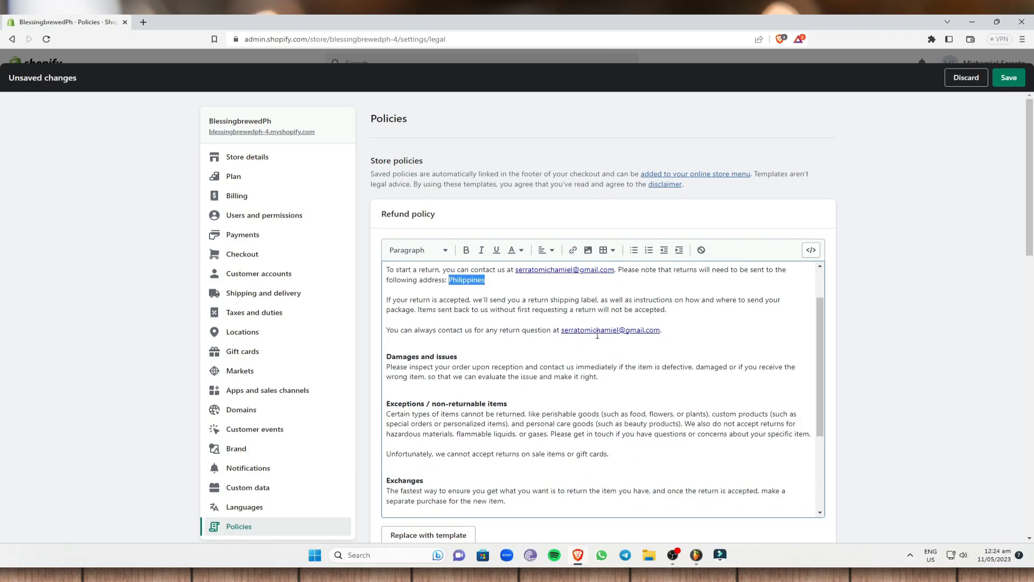
drag(663, 331, 563, 331)
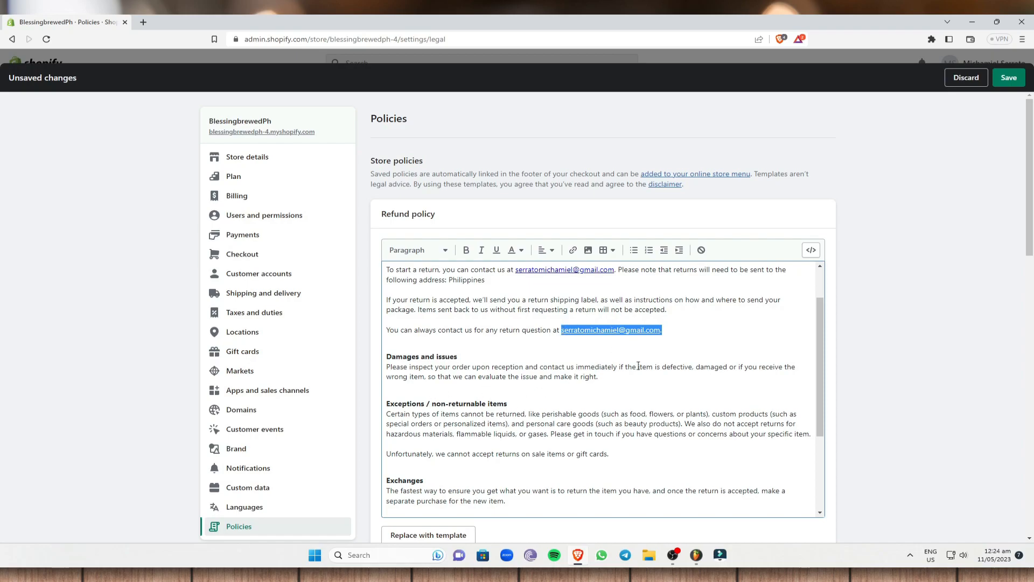
scroll(575, 378, down, 2)
scroll(589, 380, down, 1)
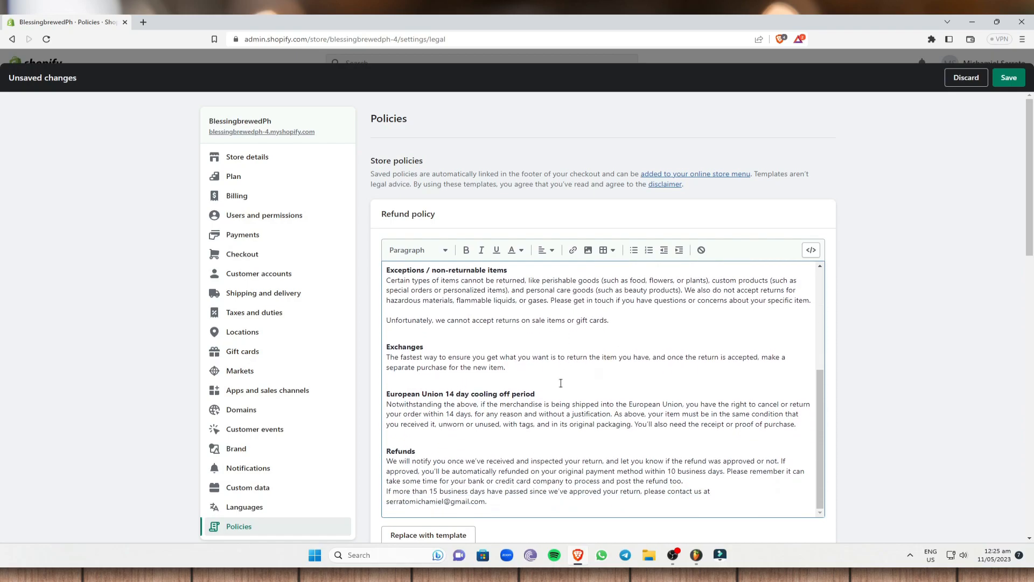
scroll(926, 272, down, 5)
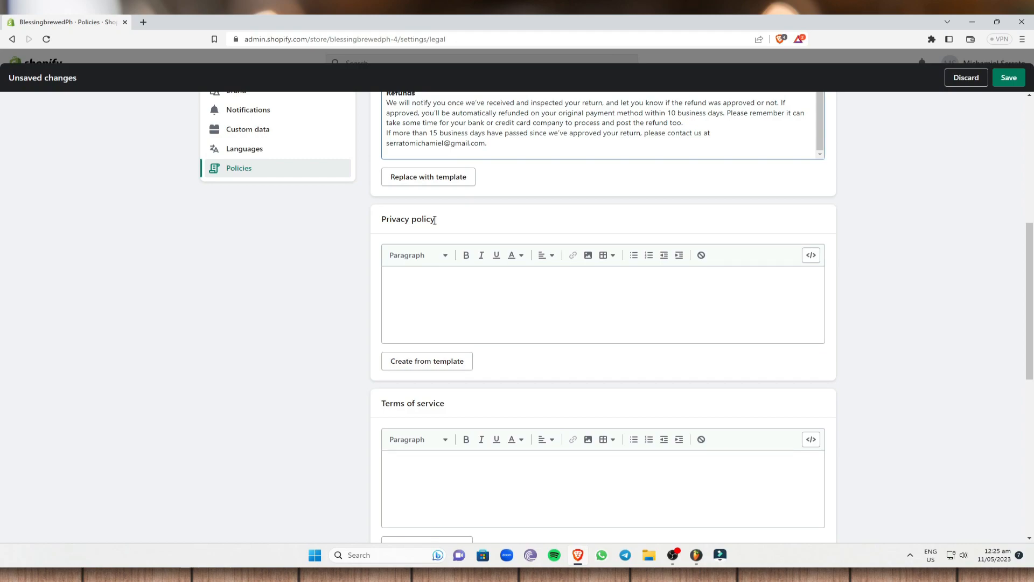
scroll(434, 220, up, 10)
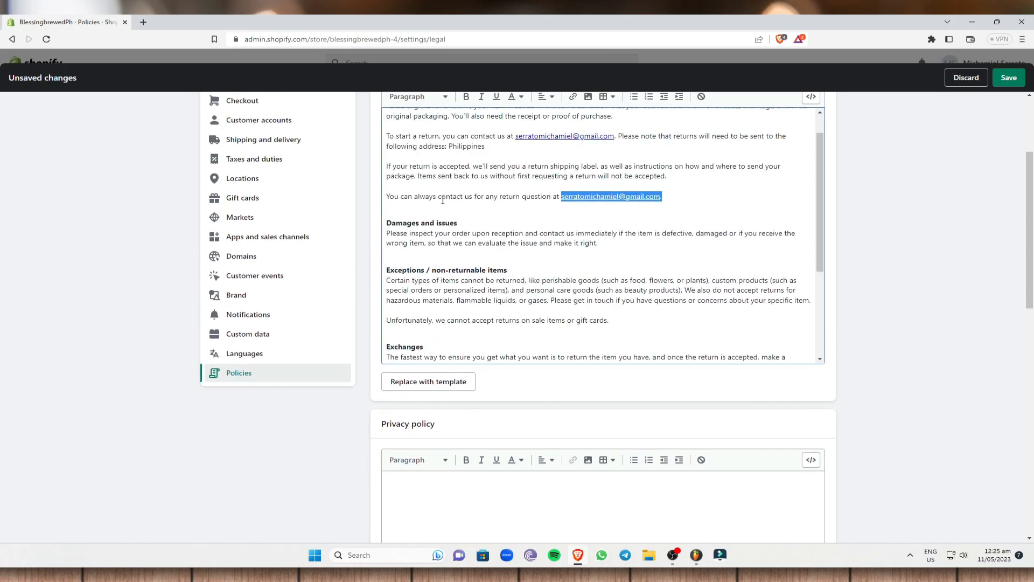
scroll(910, 310, down, 6)
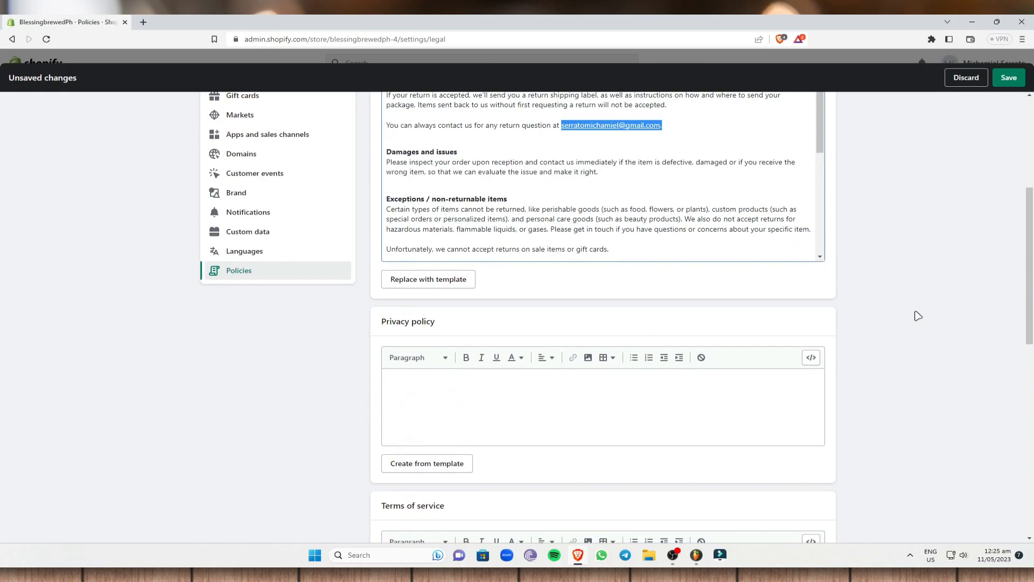
Generate the Privacy policy from template and check its Contact e-mail and postal address lines.
click(436, 360)
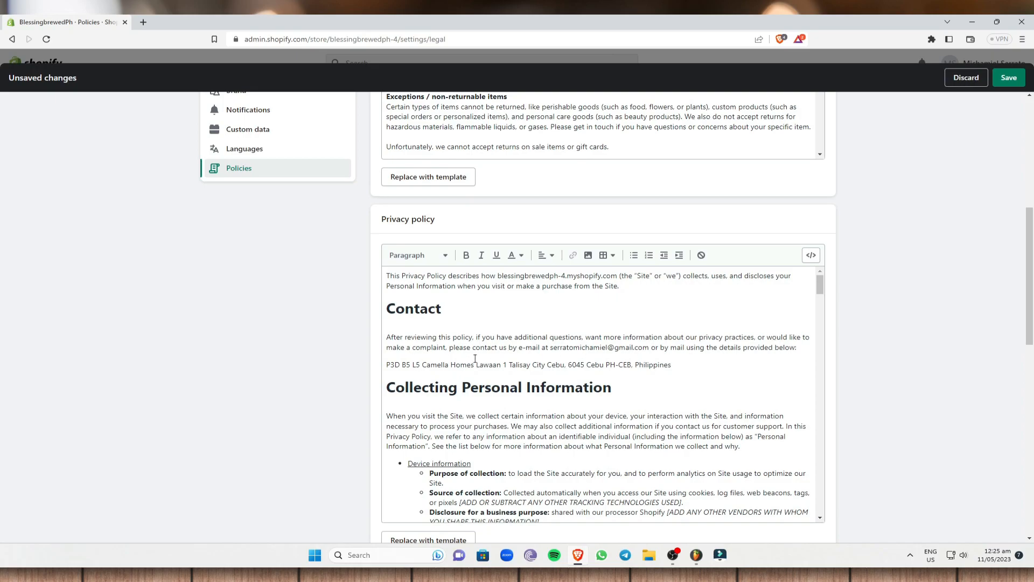
drag(550, 348, 650, 349)
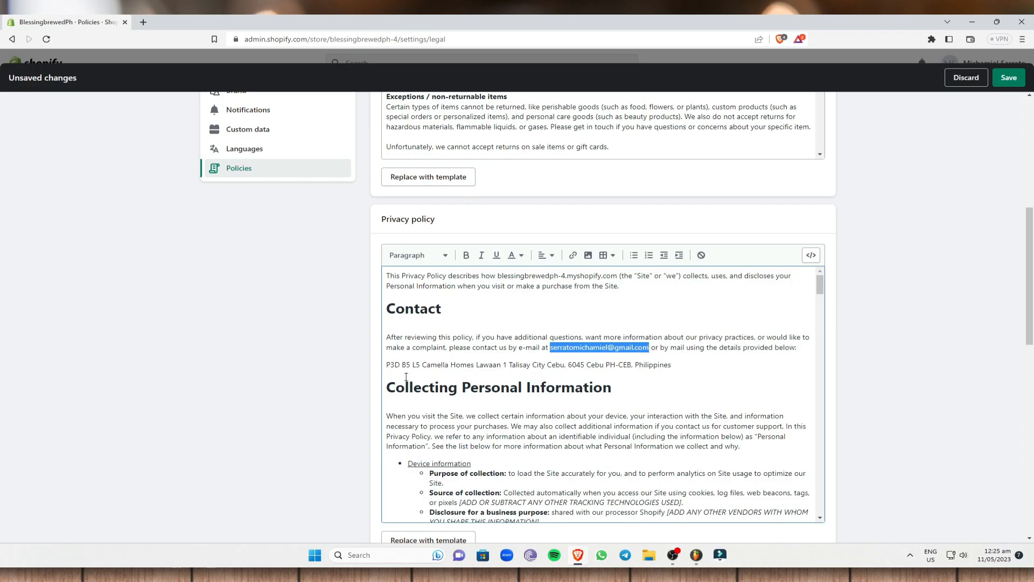
drag(386, 365, 671, 366)
click(693, 364)
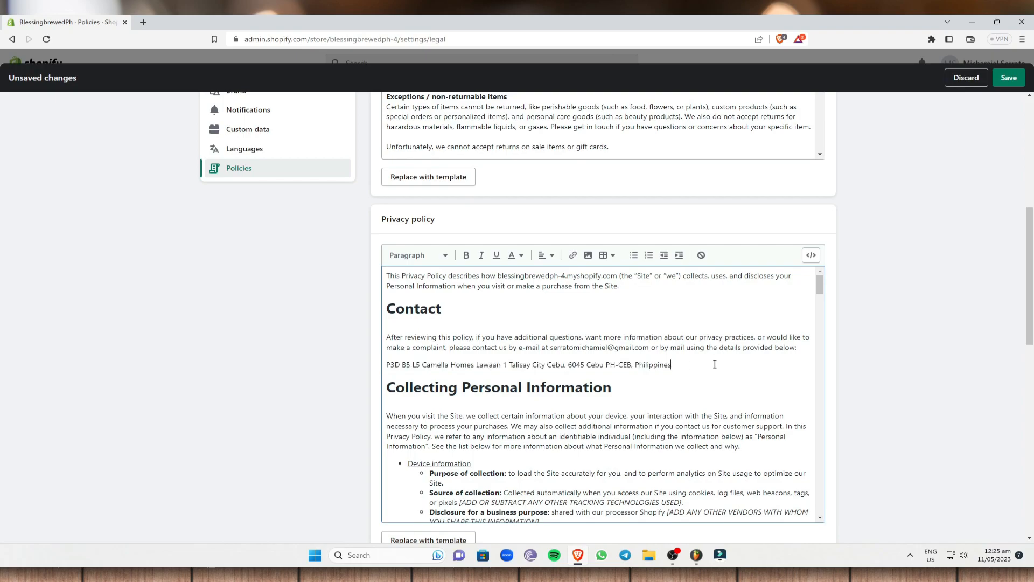
scroll(670, 370, down, 2)
scroll(600, 373, up, 1)
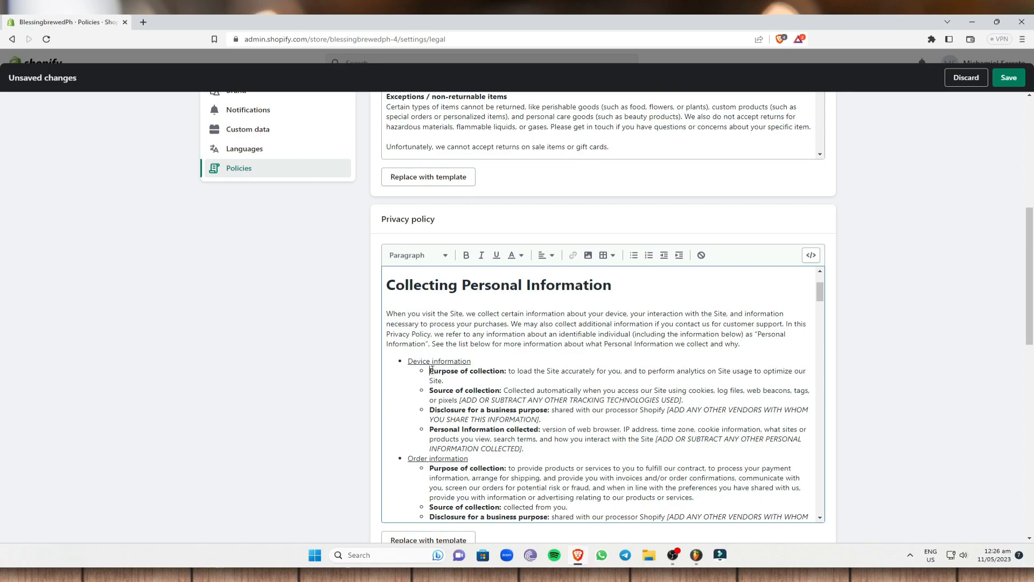
drag(430, 370, 507, 371)
drag(430, 390, 501, 390)
scroll(456, 372, down, 1)
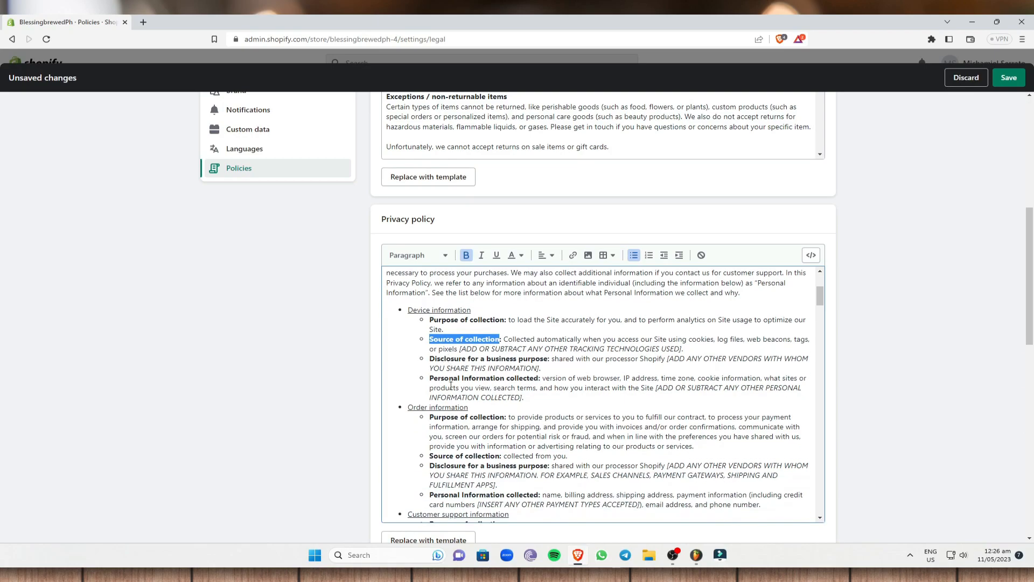
drag(430, 359, 548, 361)
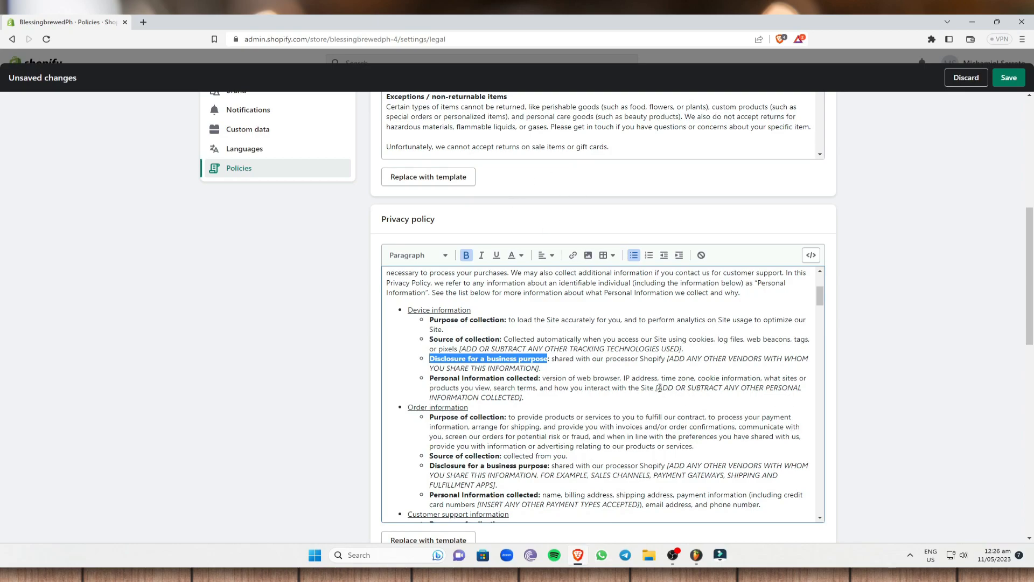
mouse_move(659, 387)
mouse_down()
mouse_move(809, 398)
mouse_move(658, 388)
mouse_up()
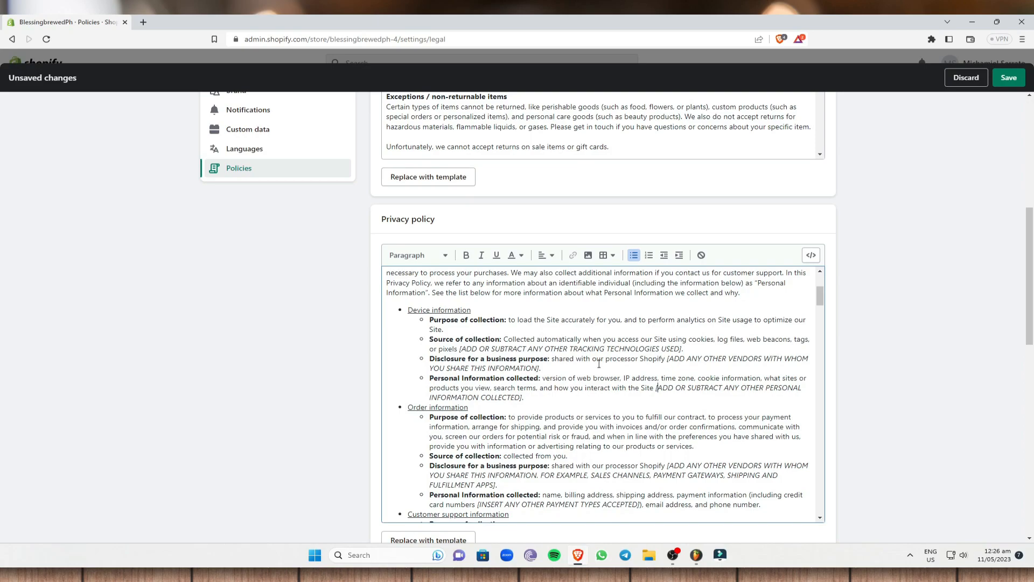
scroll(490, 364, down, 2)
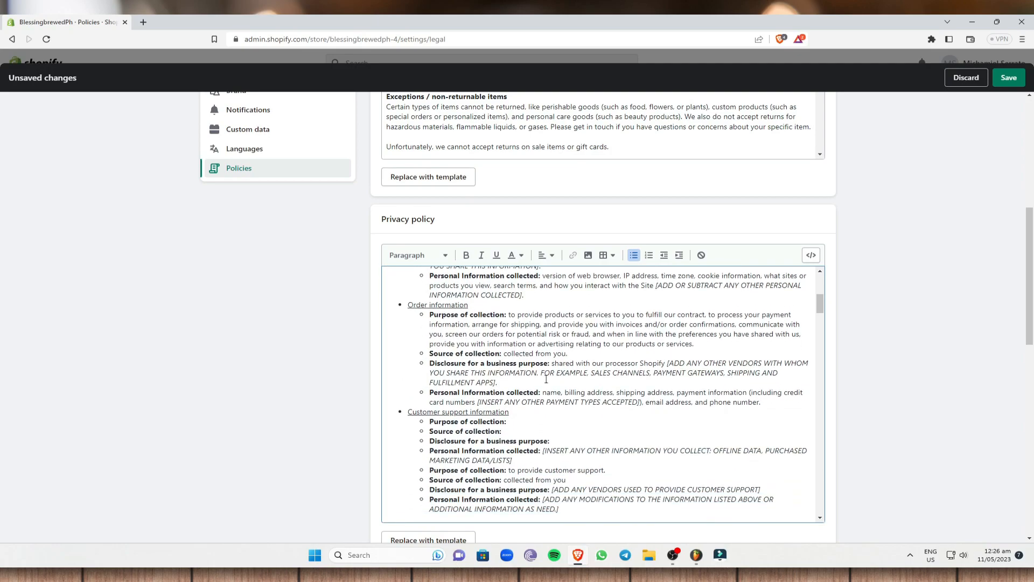
scroll(243, 312, down, 5)
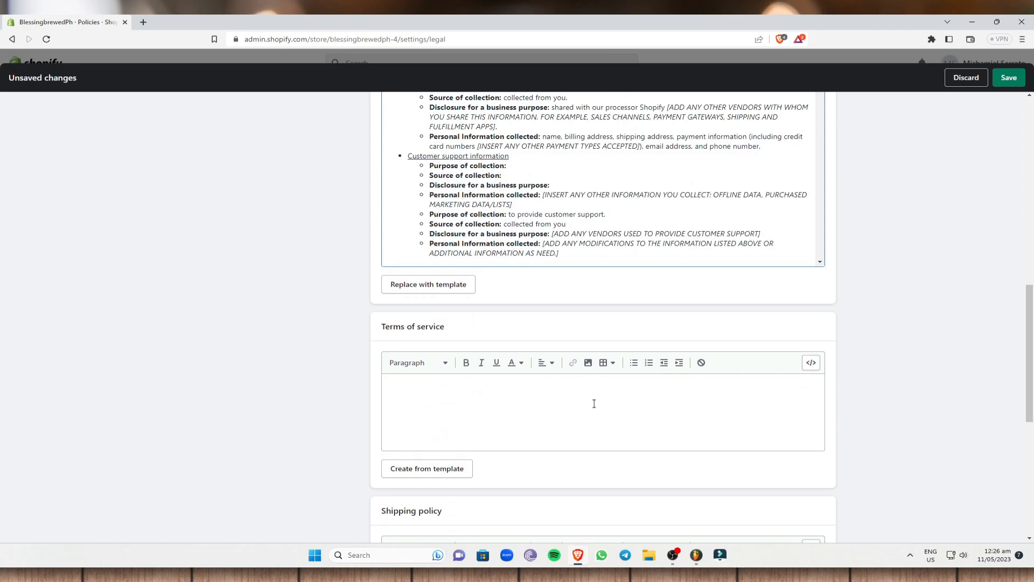
Generate the Terms of service from template and review its heading and OVERVIEW paragraphs.
click(437, 474)
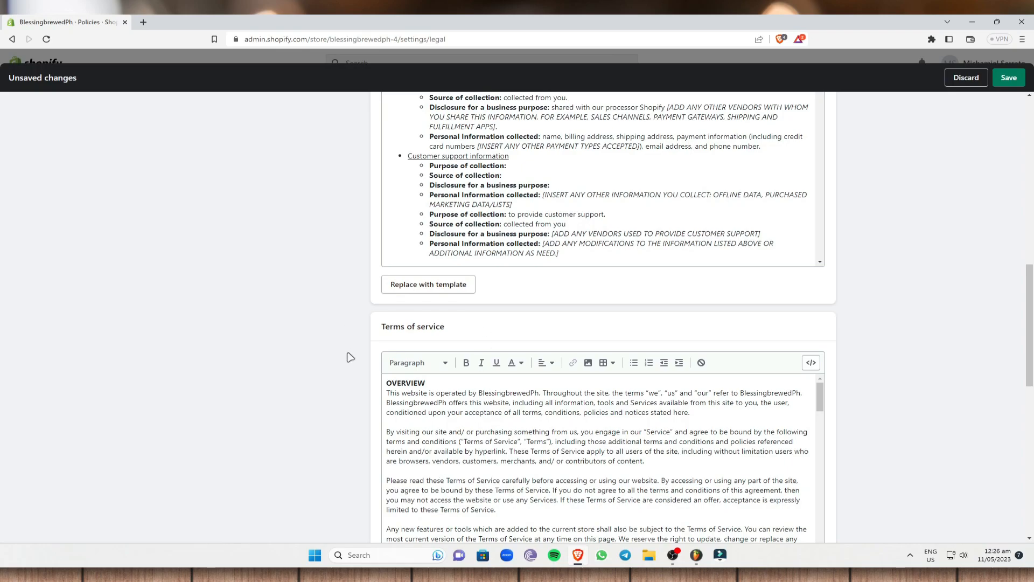
drag(383, 326, 460, 330)
scroll(477, 335, down, 4)
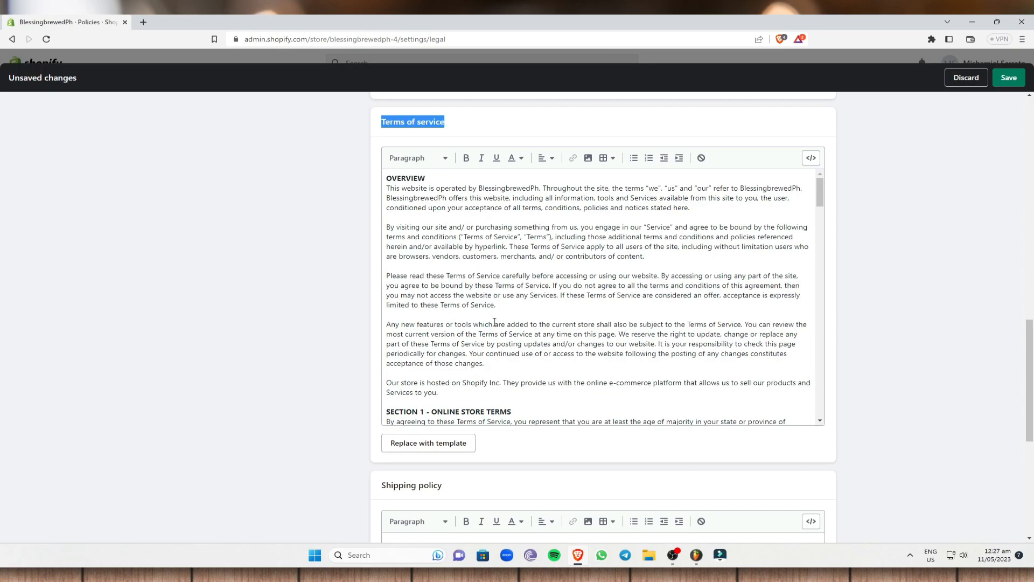
click(388, 177)
drag(388, 177, 585, 365)
click(585, 366)
Scroll through the later terms sections, checking Sections 15 and 16, down to Shipping policy.
scroll(388, 272, down, 2)
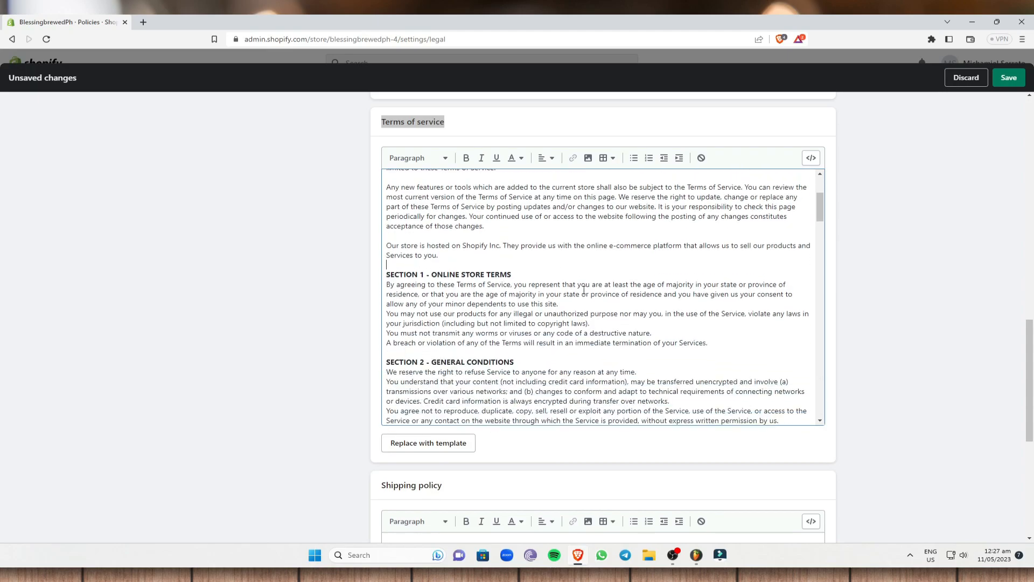
scroll(582, 292, down, 1)
scroll(571, 353, down, 4)
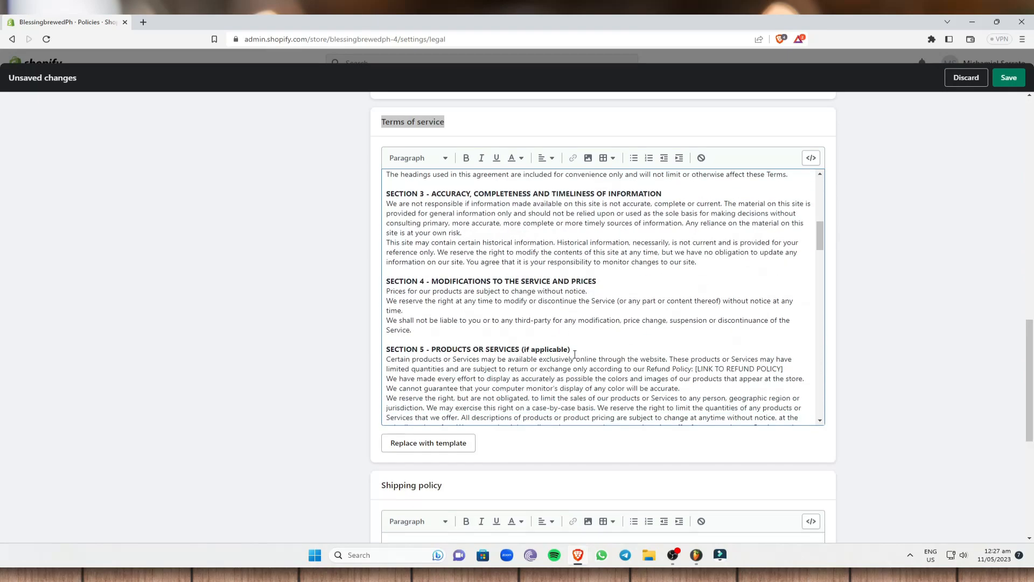
scroll(536, 315, down, 15)
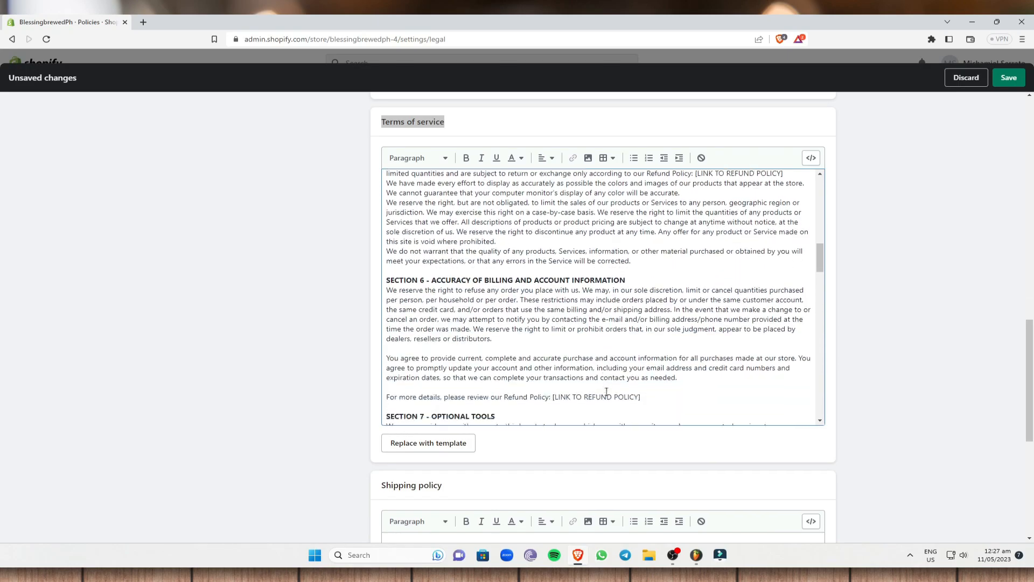
scroll(539, 337, down, 10)
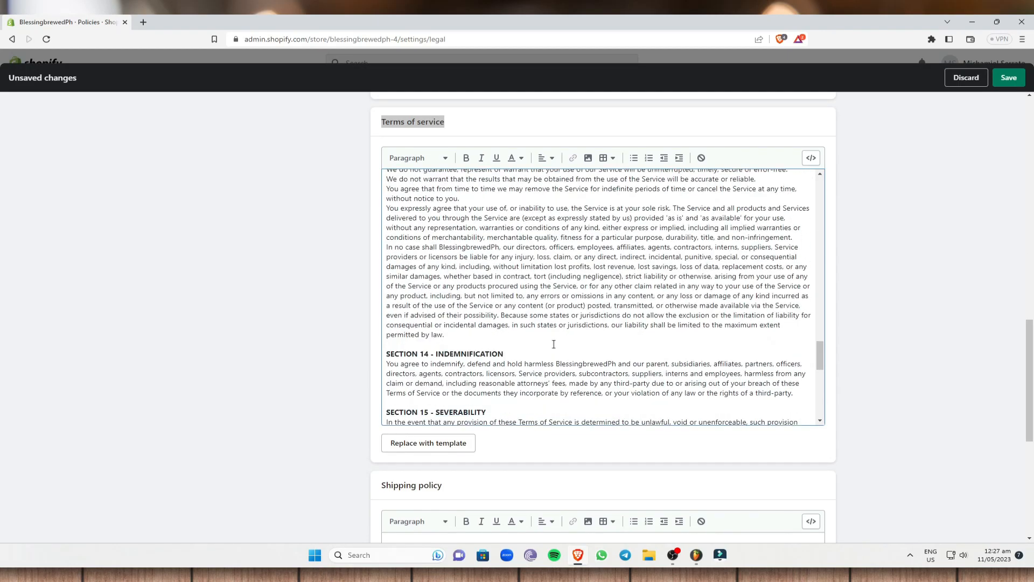
scroll(518, 403, down, 1)
drag(493, 259, 380, 262)
click(517, 310)
drag(507, 321, 404, 319)
click(555, 322)
scroll(604, 359, down, 5)
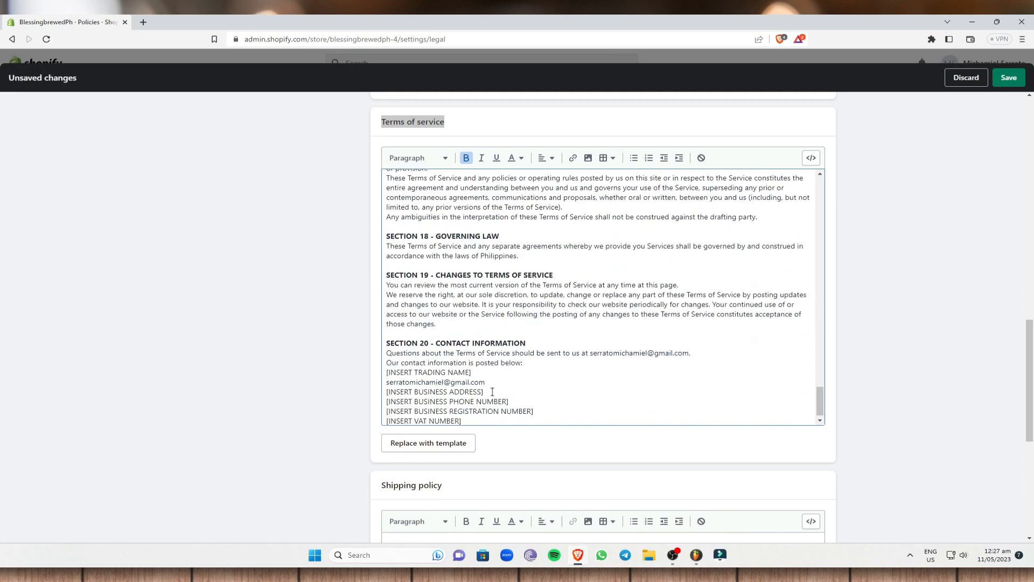
scroll(492, 391, down, 1)
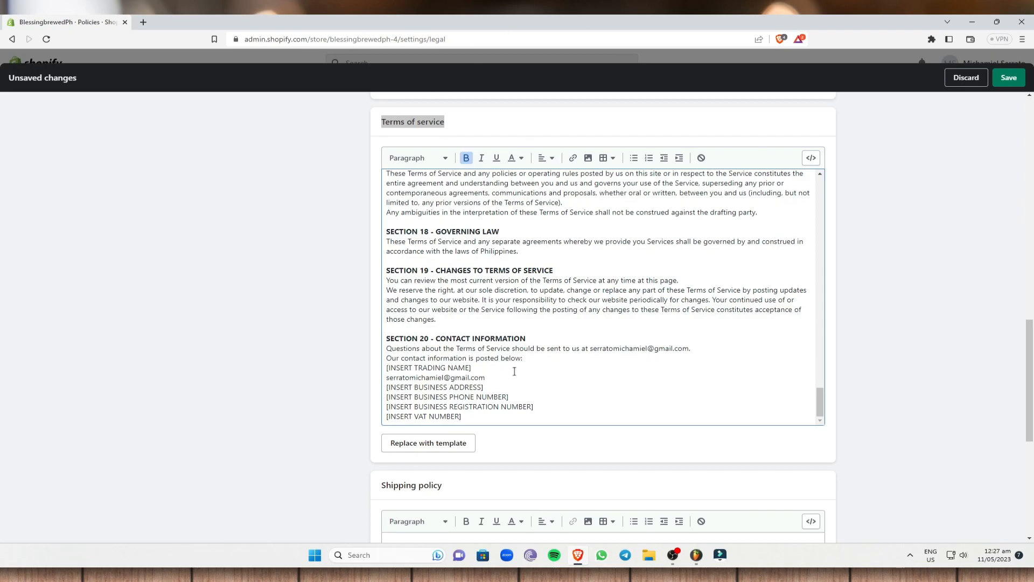
scroll(513, 372, down, 5)
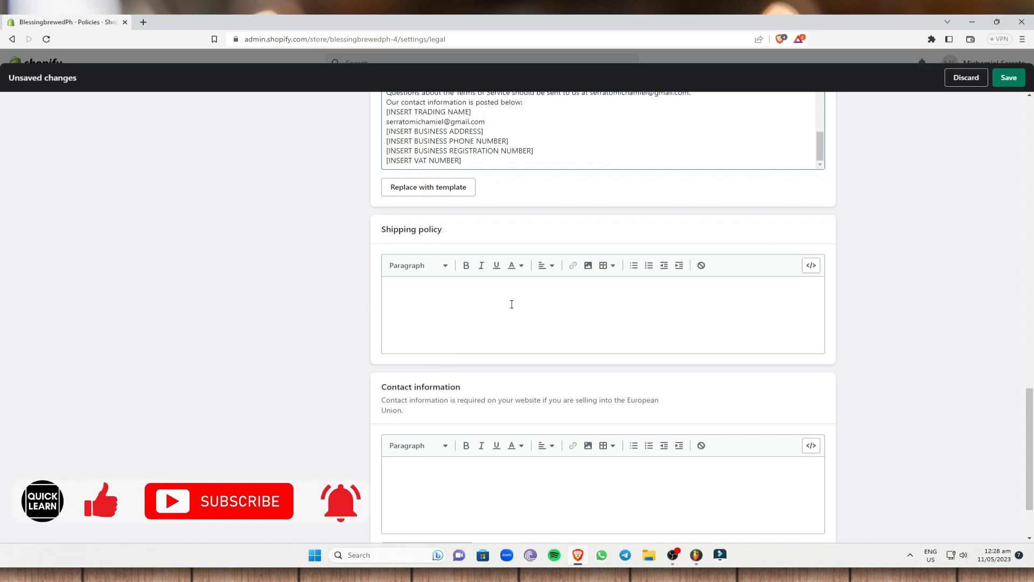
In a new browser tab, search Google for 'shopify shipping policy'.
click(143, 21)
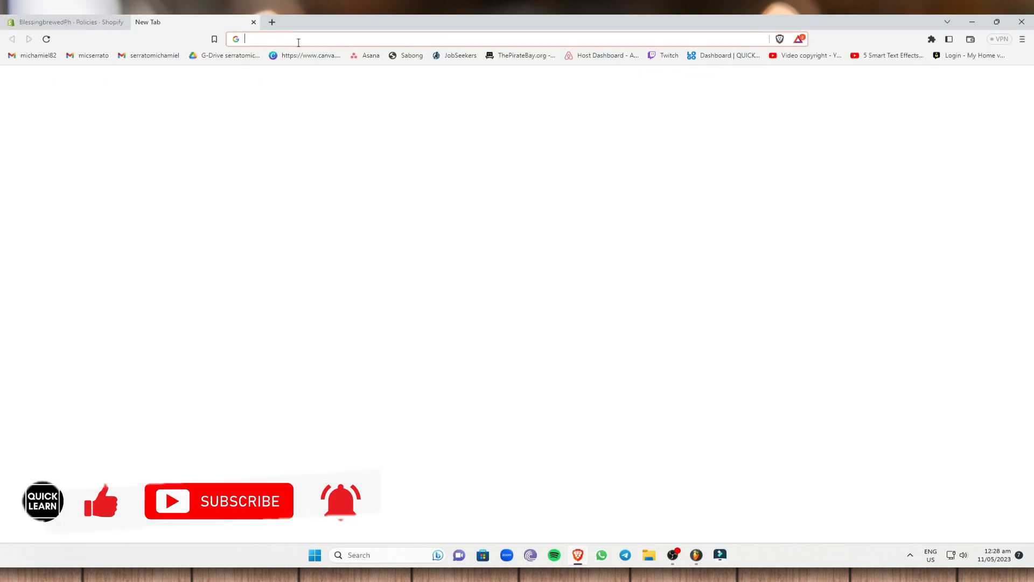
click(299, 42)
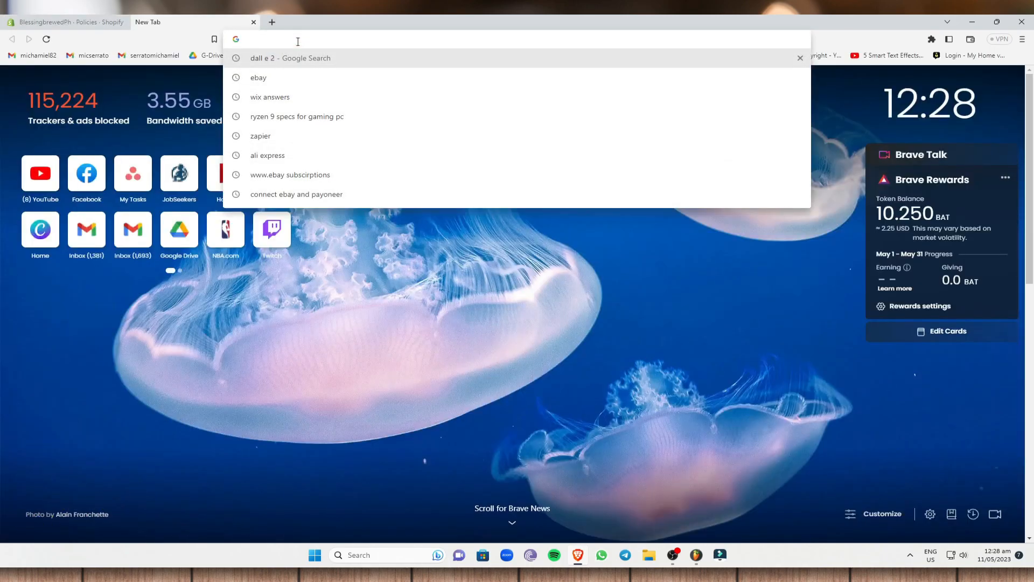
text(shopify)
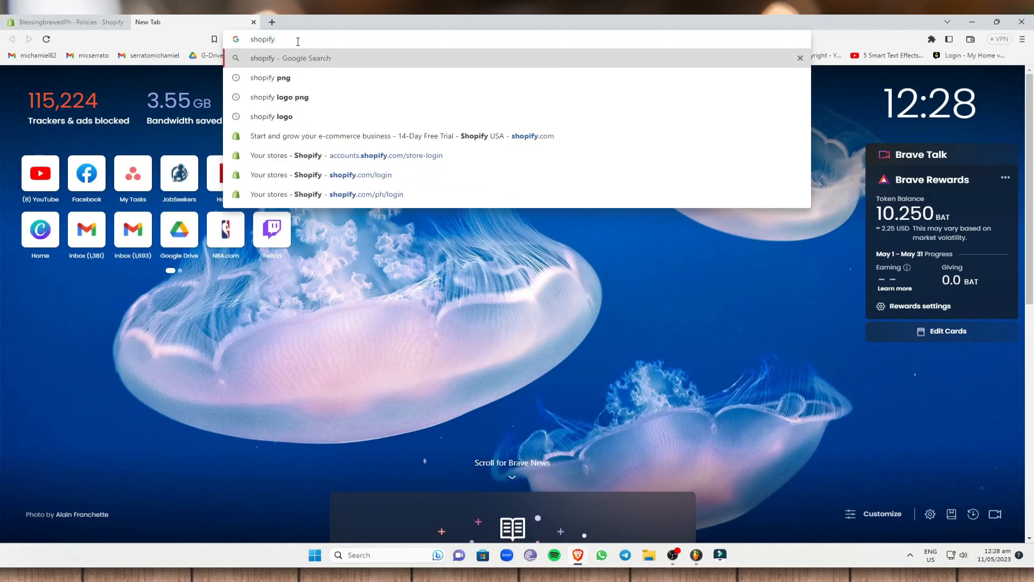
text( shipping policy)
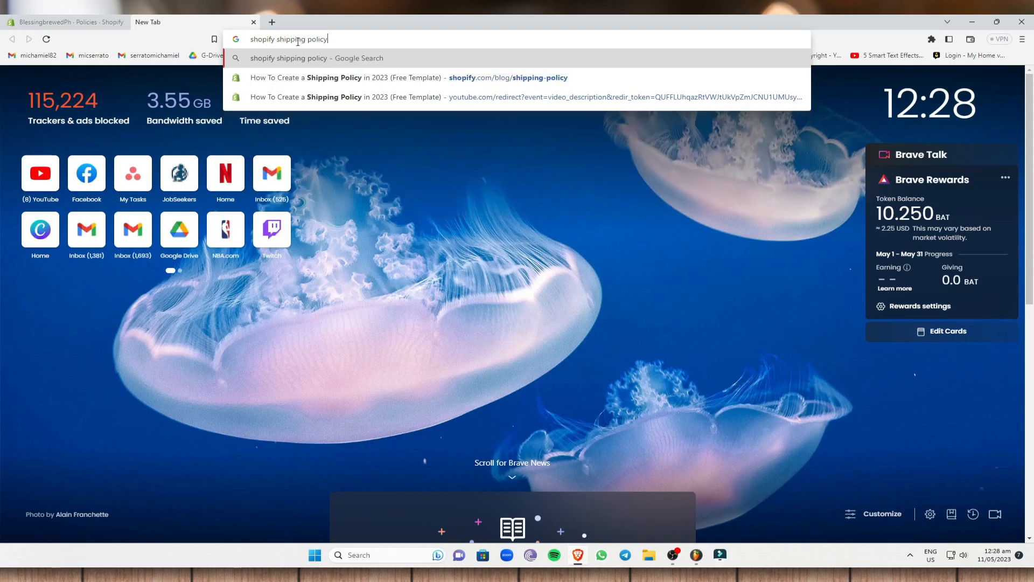
key(Return)
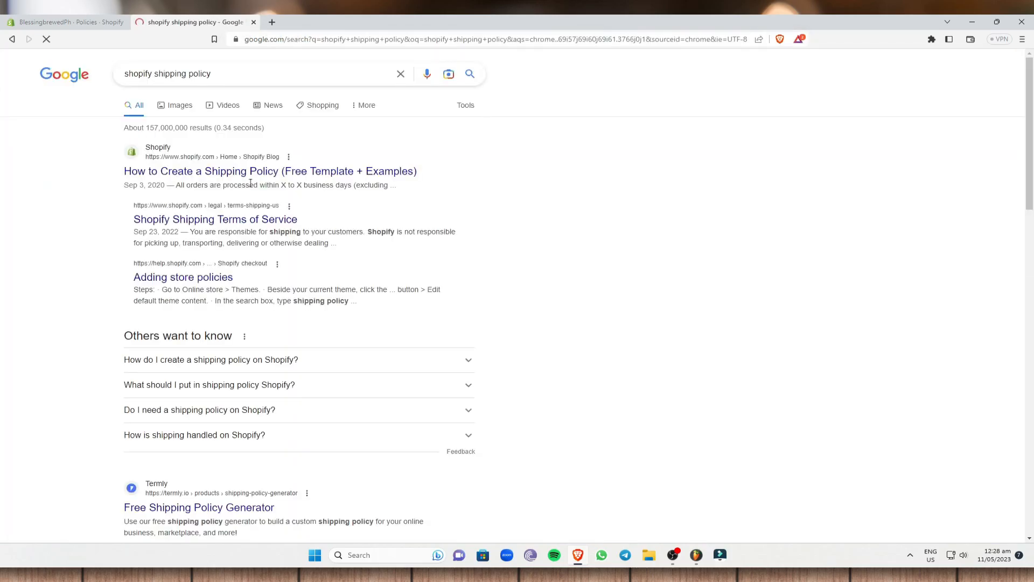
Look through Shopify's Shipping Terms of Service page, then return to the search results.
click(12, 39)
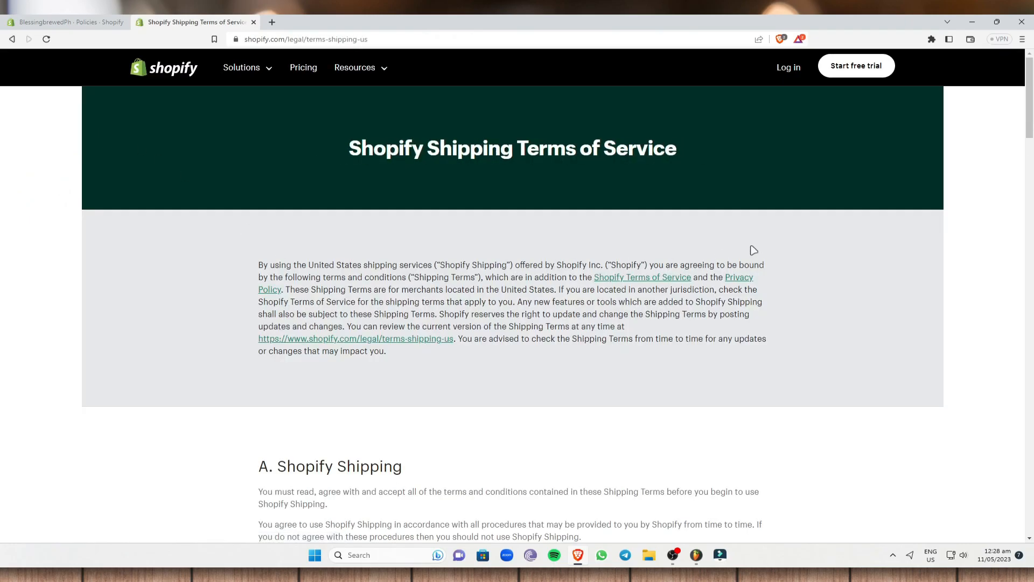
scroll(396, 202, down, 6)
scroll(404, 237, up, 5)
scroll(570, 220, up, 2)
scroll(572, 224, down, 20)
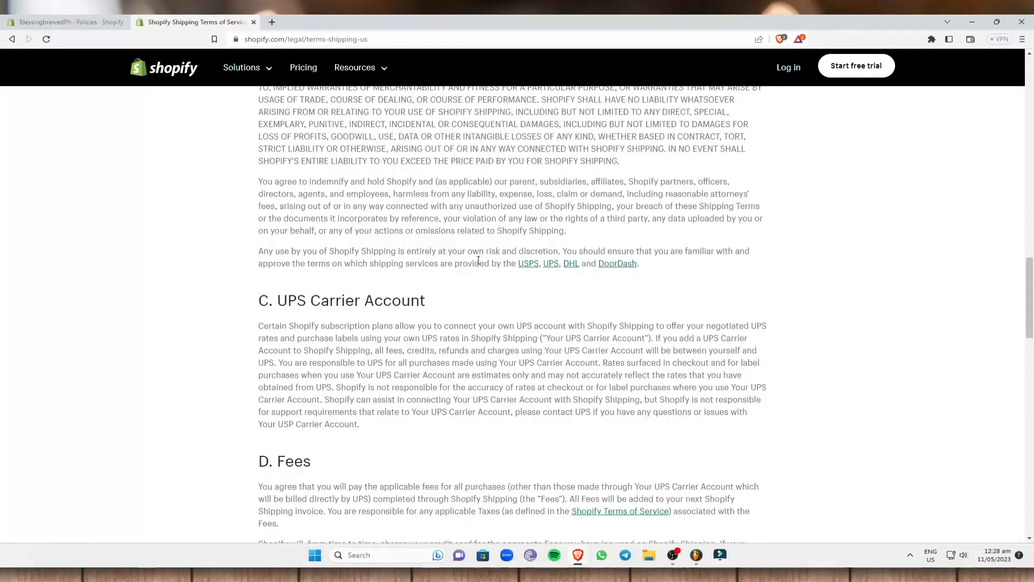
scroll(478, 265, down, 20)
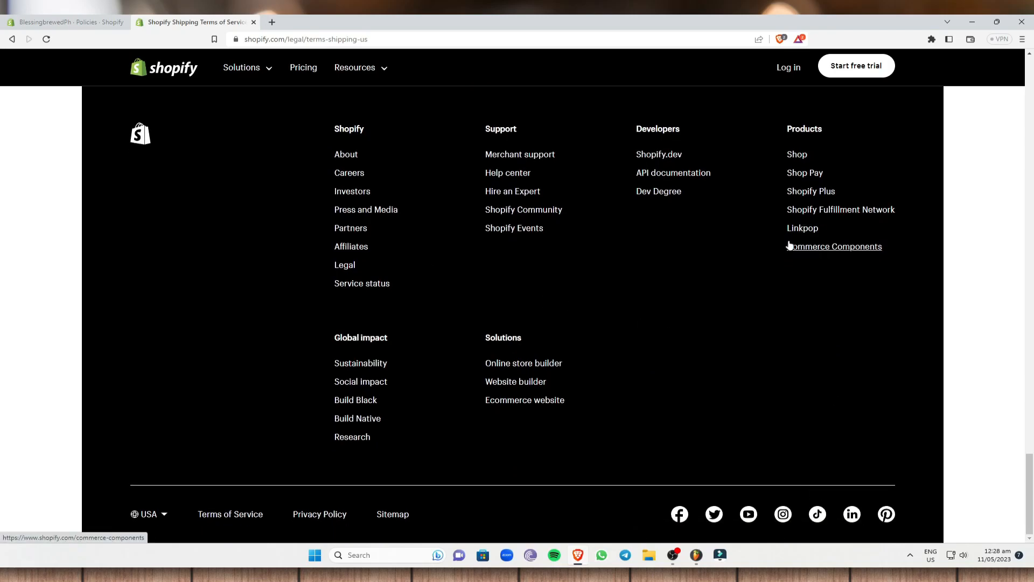
click(11, 39)
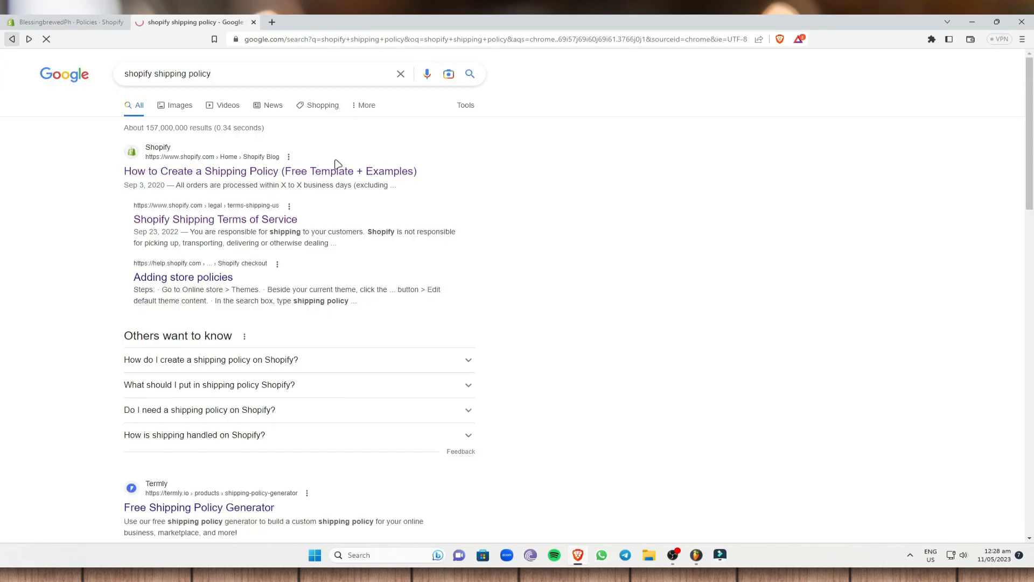
Open the 'How to Create a Shipping Policy' article and read down to its policy page examples.
click(200, 171)
scroll(388, 275, down, 10)
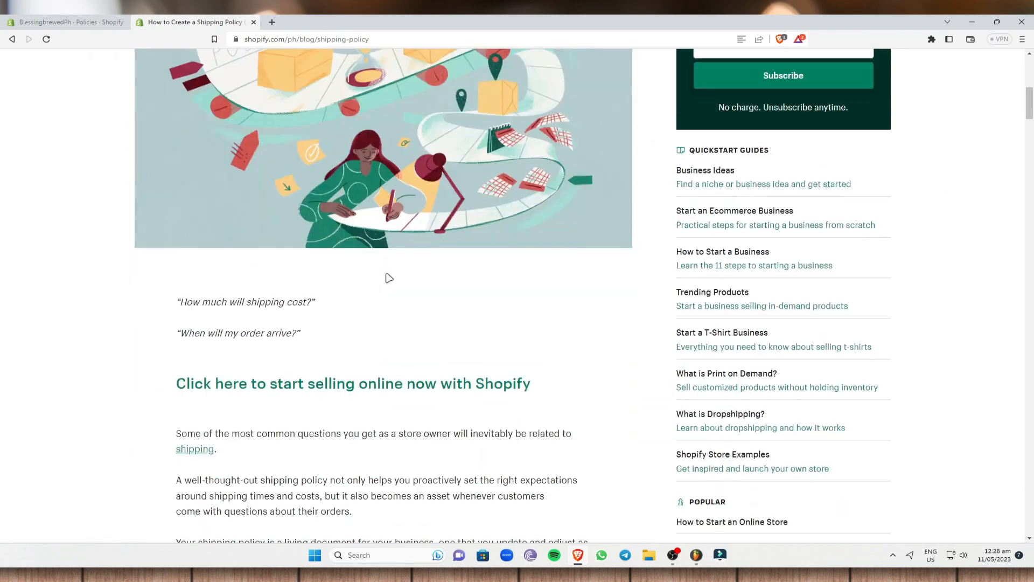
scroll(389, 277, down, 7)
scroll(80, 215, down, 2)
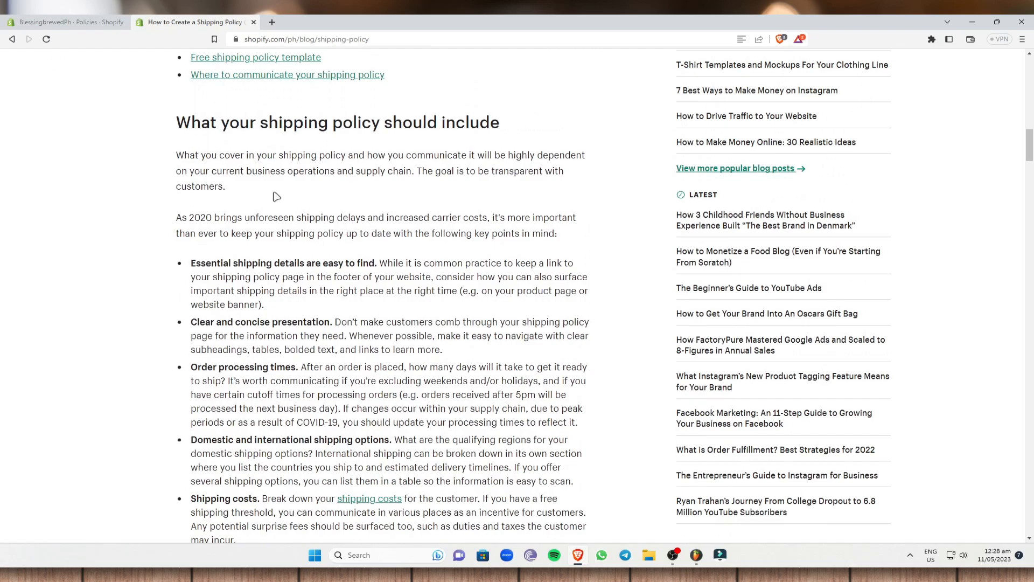
scroll(367, 281, down, 5)
scroll(350, 269, up, 4)
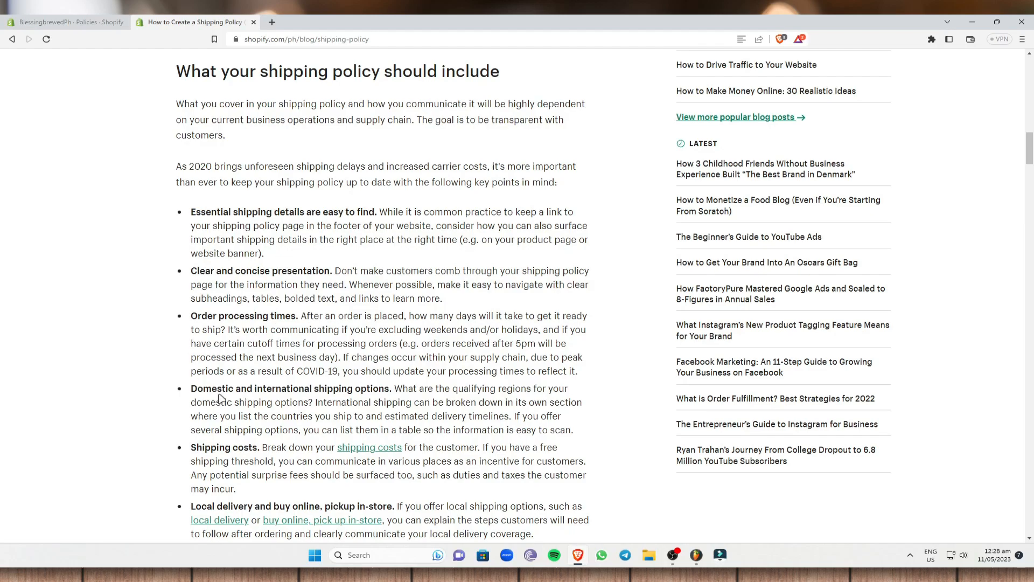
scroll(258, 355, down, 3)
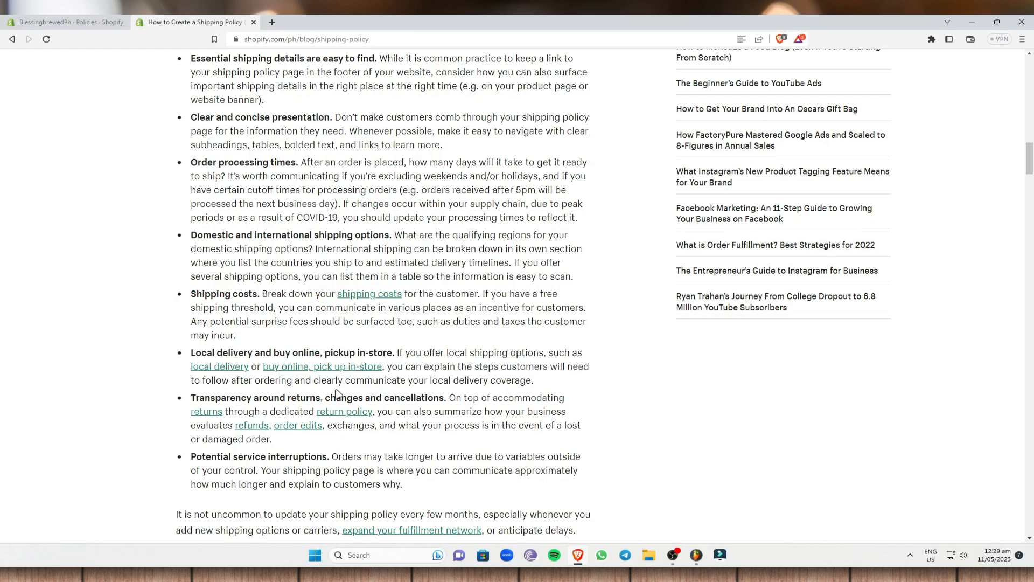
scroll(334, 393, down, 5)
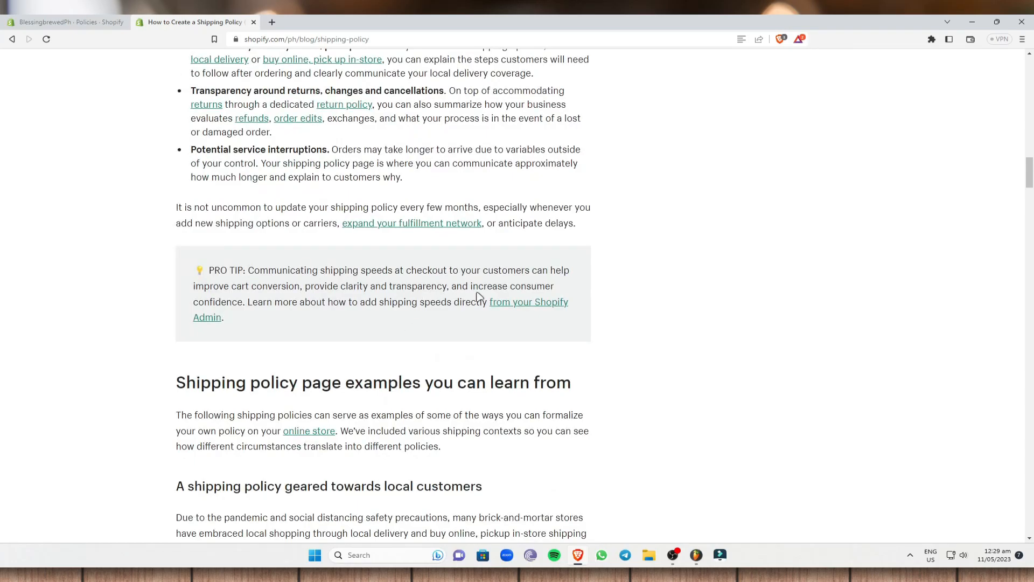
scroll(457, 239, up, 9)
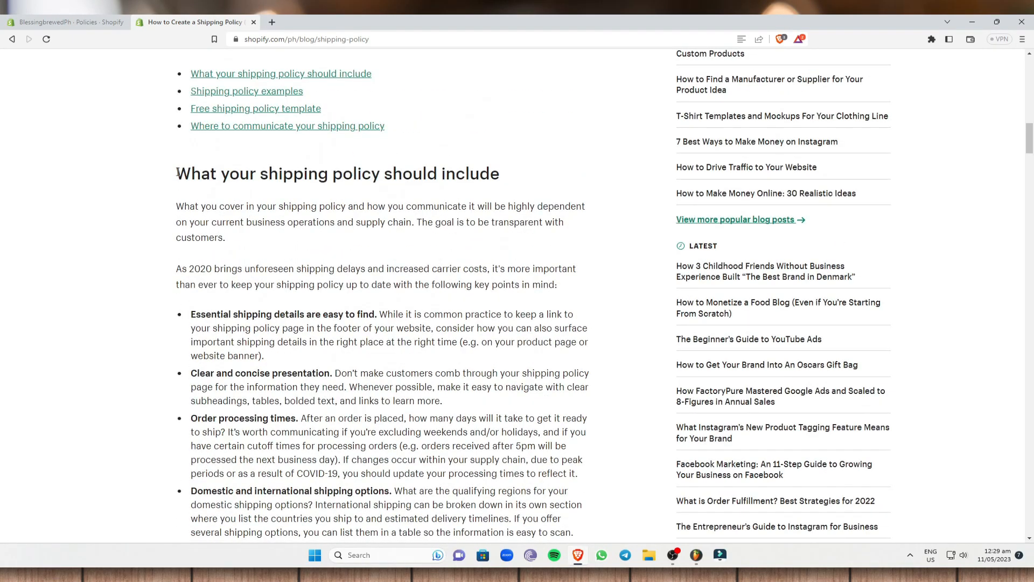
scroll(227, 276, down, 5)
scroll(227, 276, up, 2)
scroll(229, 323, down, 9)
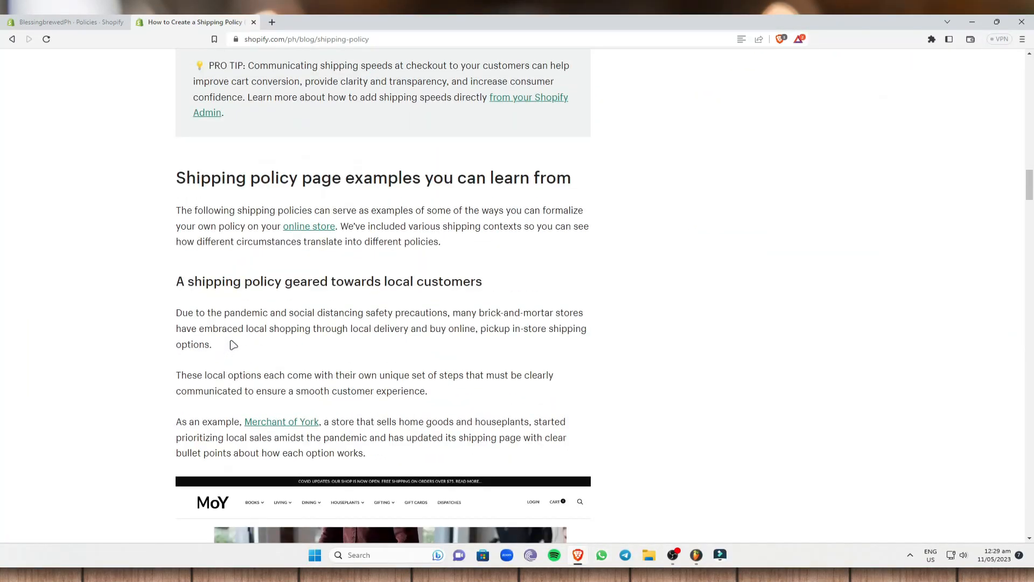
Copy the article's 'A shipping policy geared towards local customers' heading and paragraphs.
drag(177, 279, 600, 477)
right_click(483, 428)
click(504, 438)
Paste the local-customers example into the admin Shipping policy editor, then return to the article.
click(95, 21)
click(489, 314)
right_click(489, 314)
click(455, 316)
right_click(455, 316)
right_click(421, 306)
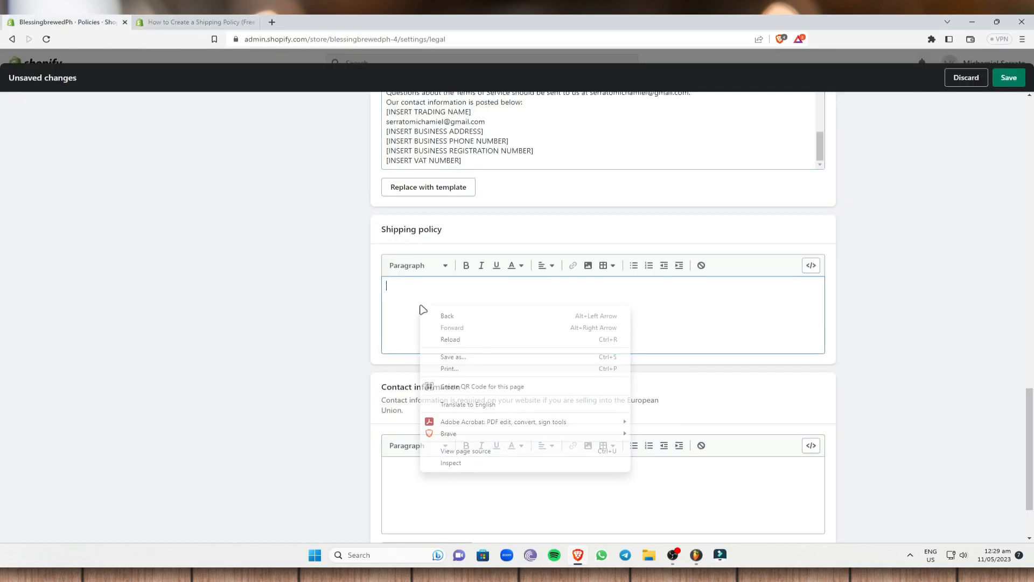
click(419, 292)
key(ctrl+v)
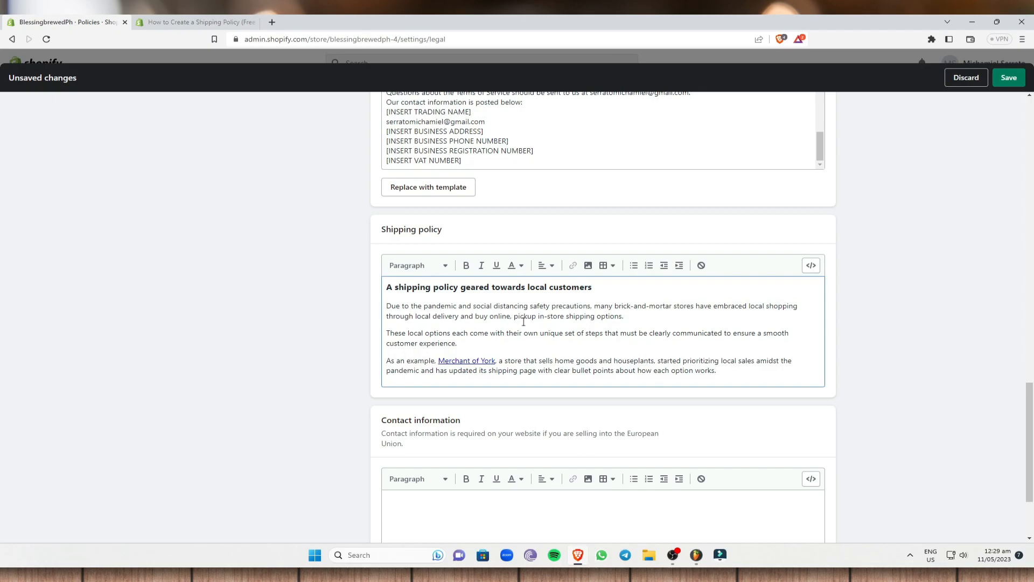
click(178, 22)
click(725, 294)
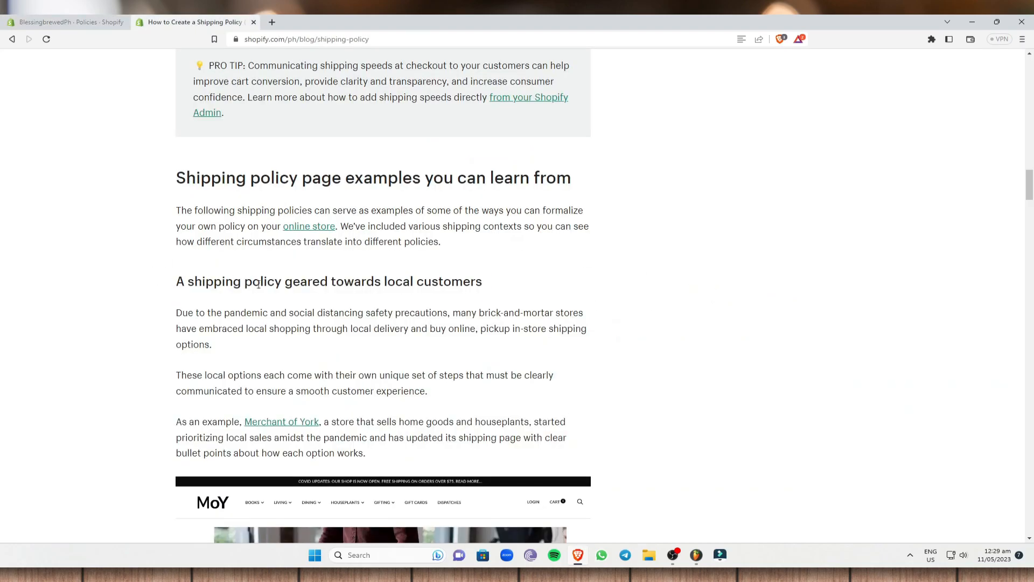
In a new tab, search Google for 'chatgpt', open Introducing ChatGPT and launch Try ChatGPT.
scroll(256, 281, down, 20)
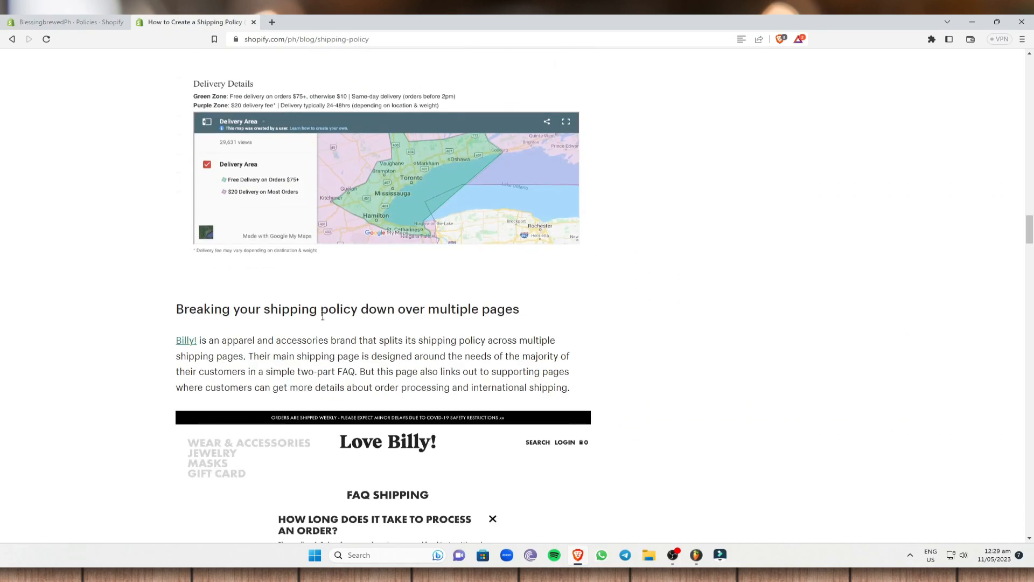
scroll(338, 310, up, 4)
click(272, 22)
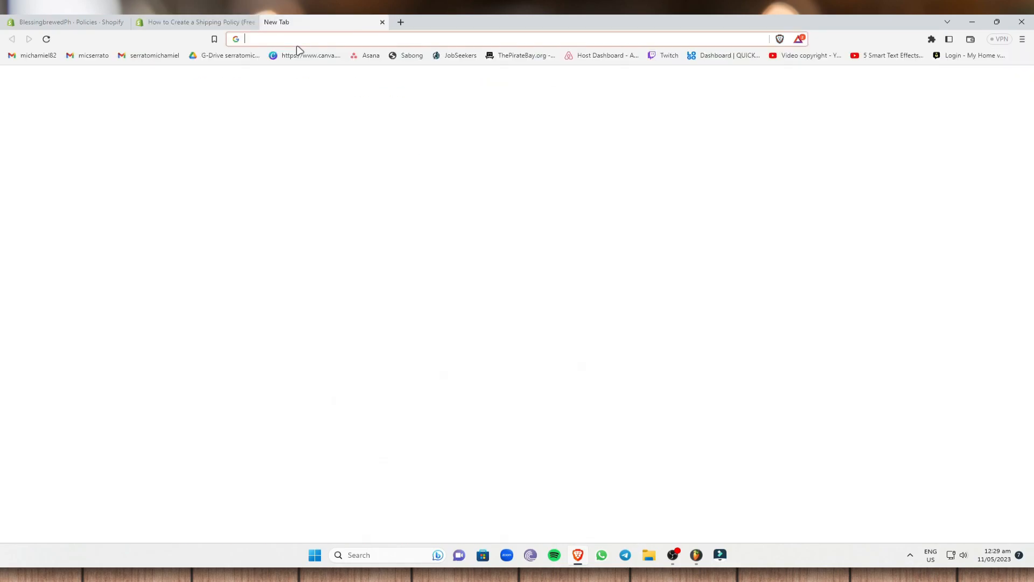
text(chatgpt)
key(Return)
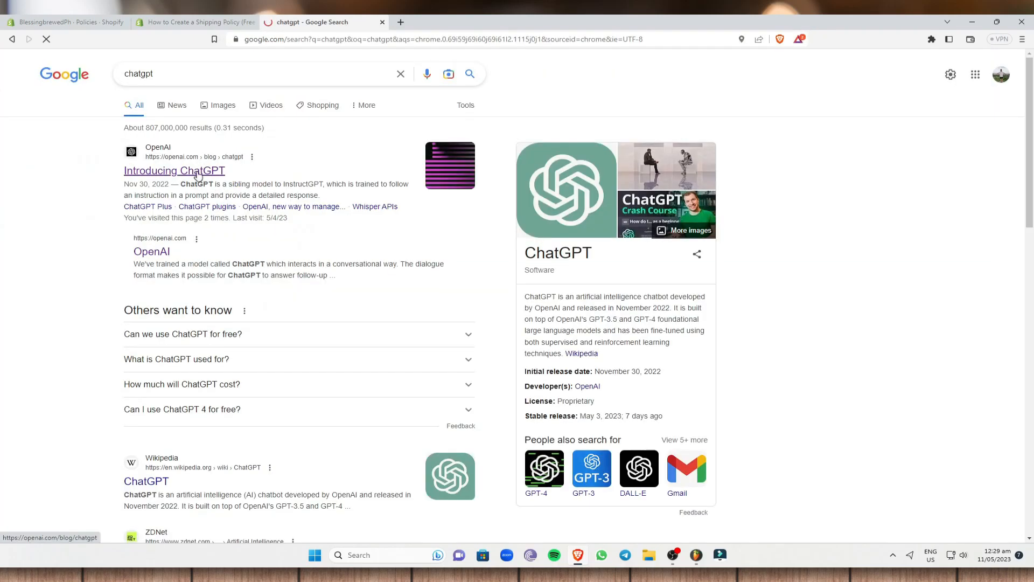
click(198, 174)
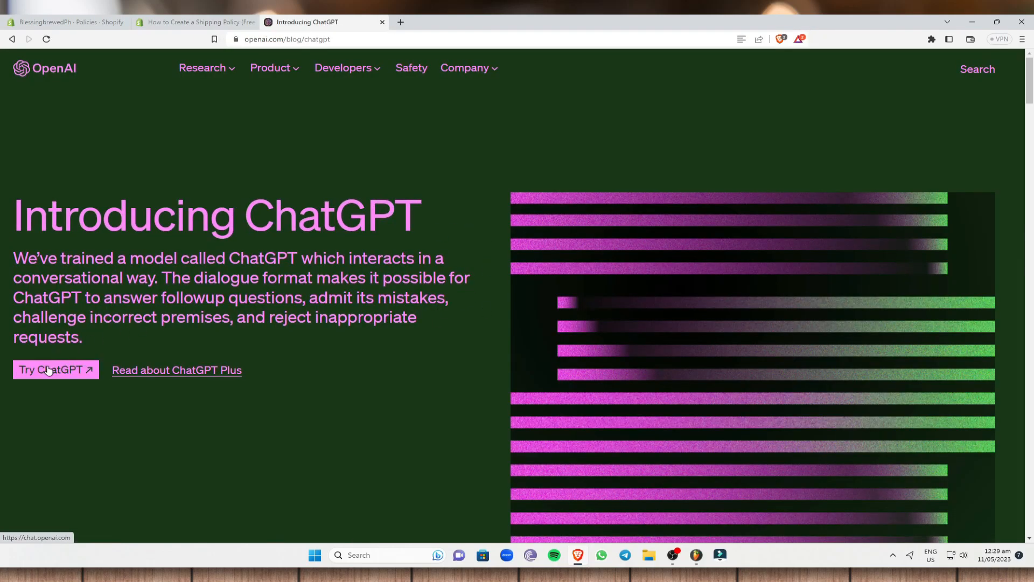
click(48, 370)
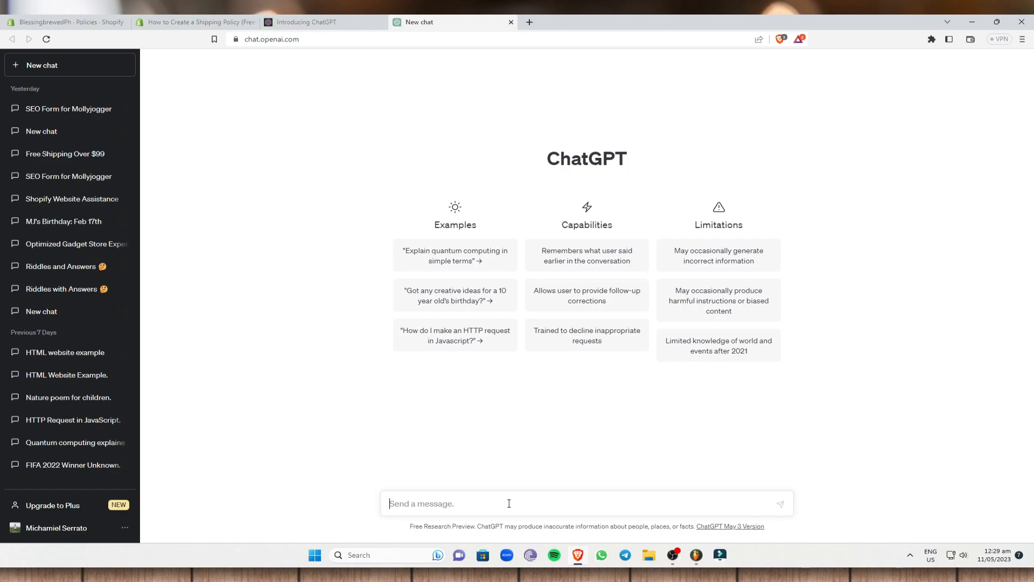
Ask ChatGPT for a BlessingsBrewedPh shipping policy and select its numbered sections from Order Processing onward.
text(give me a shipping policy for my store called blessingsbrewedPh)
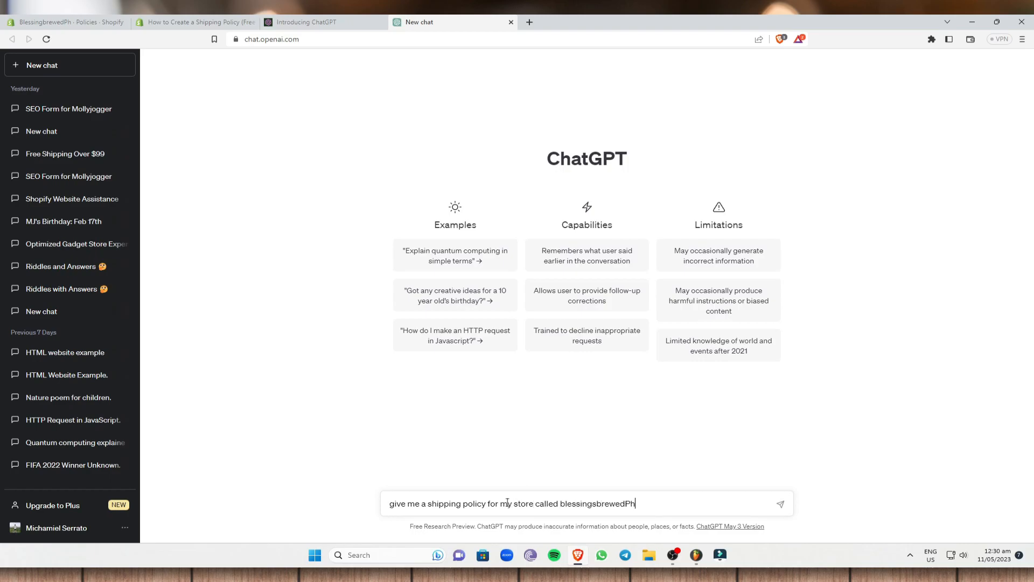
click(781, 503)
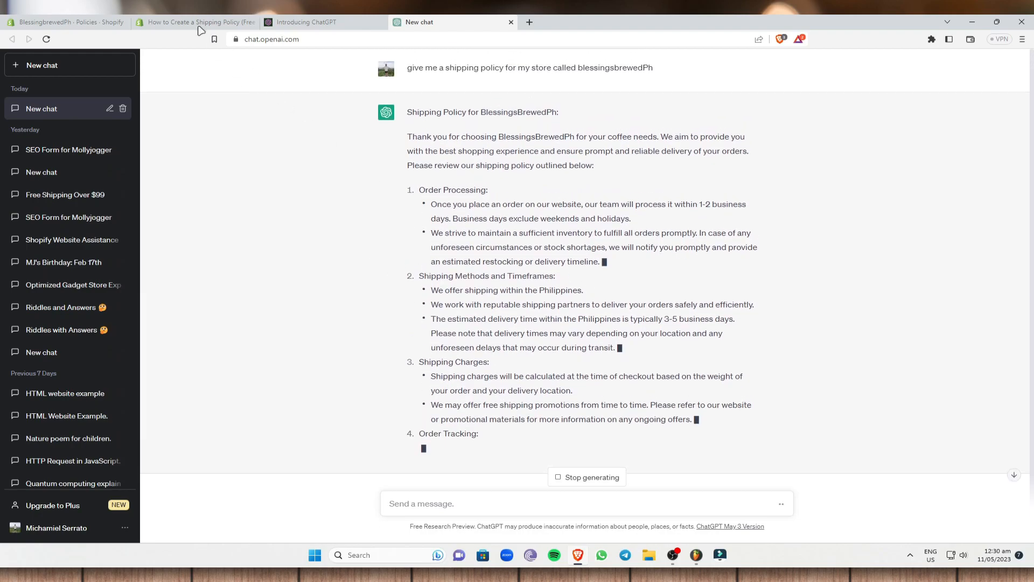
key(ctrl+2)
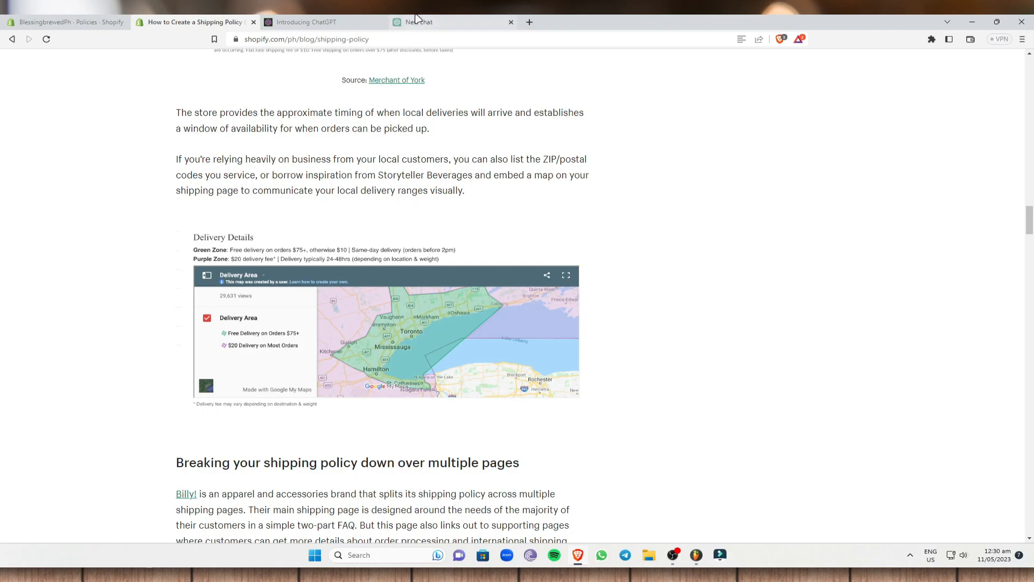
click(431, 22)
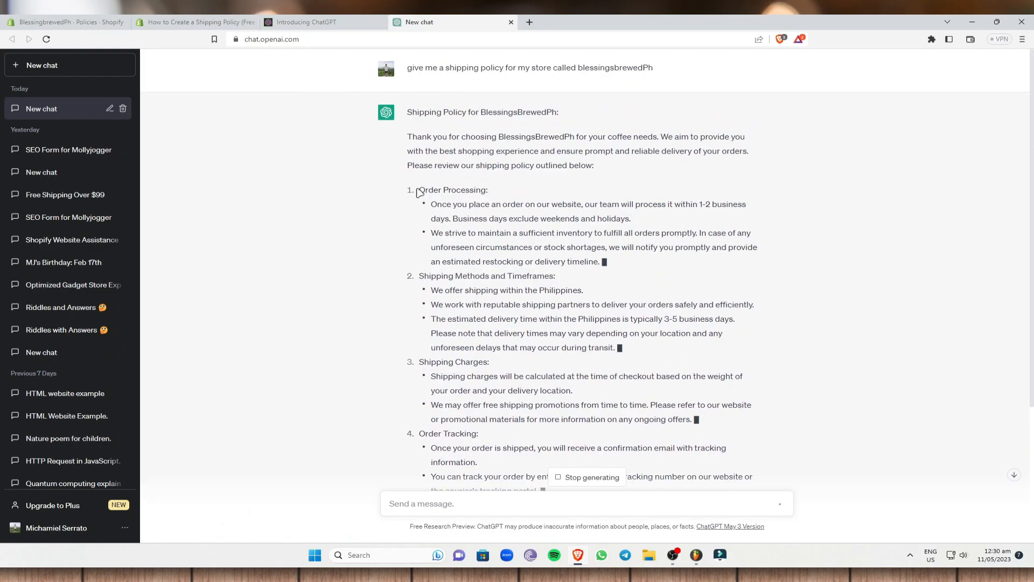
drag(419, 190, 509, 195)
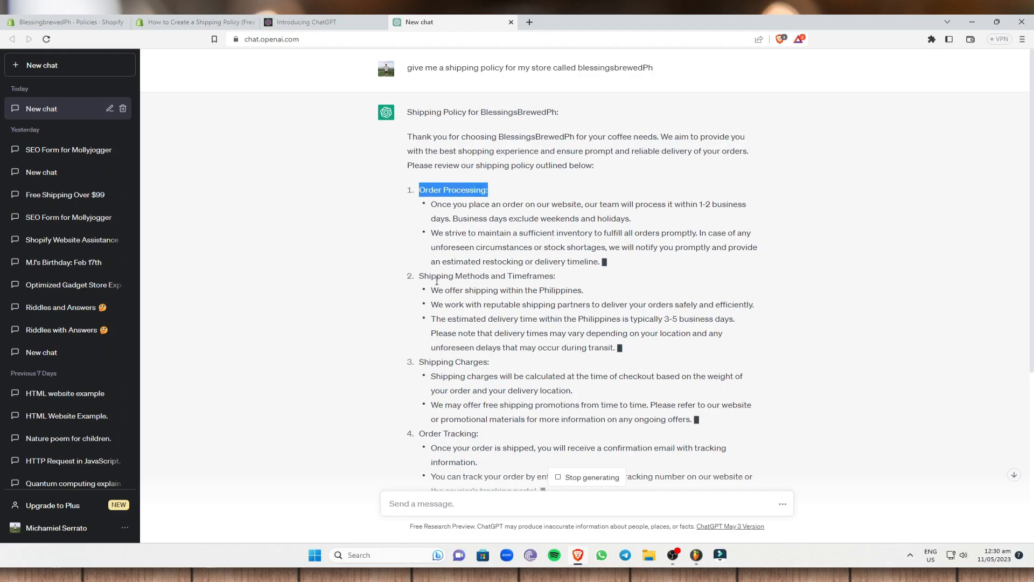
scroll(425, 242, down, 5)
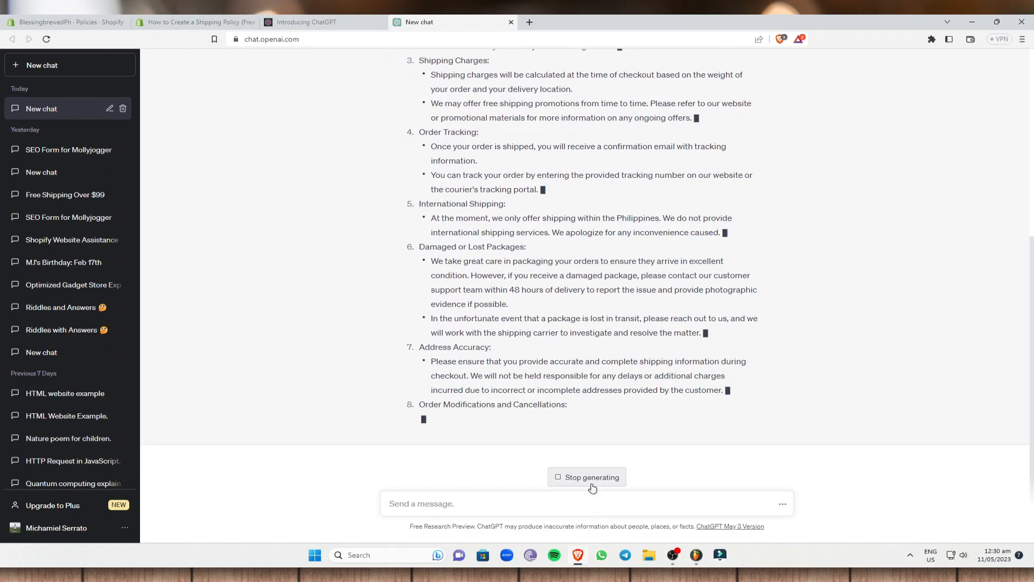
drag(761, 406, 414, 183)
Copy the selected ChatGPT policy sections and return to the Shopify Policies page.
right_click(450, 199)
click(471, 206)
click(70, 22)
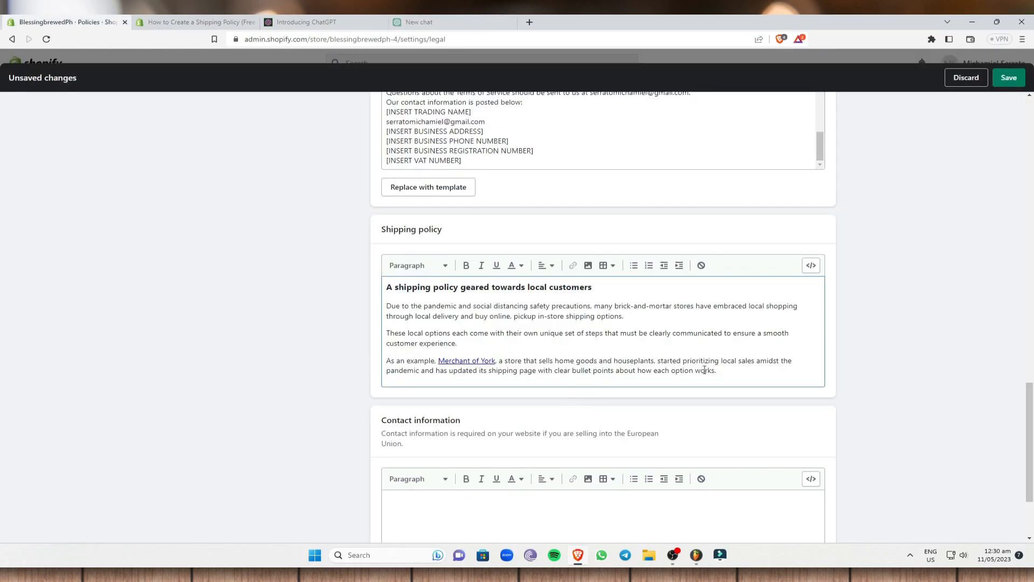
Replace the old local-shipping text with the pasted sections, Order Processing through Address Accuracy.
drag(717, 371, 327, 264)
key(BackSpace)
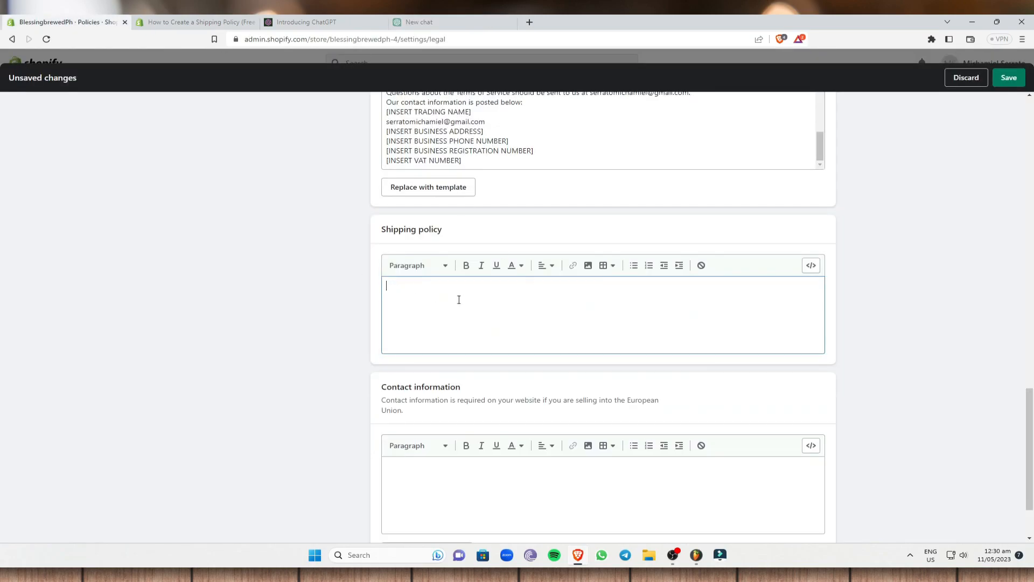
key(ctrl+v)
scroll(461, 302, up, 10)
scroll(529, 399, down, 3)
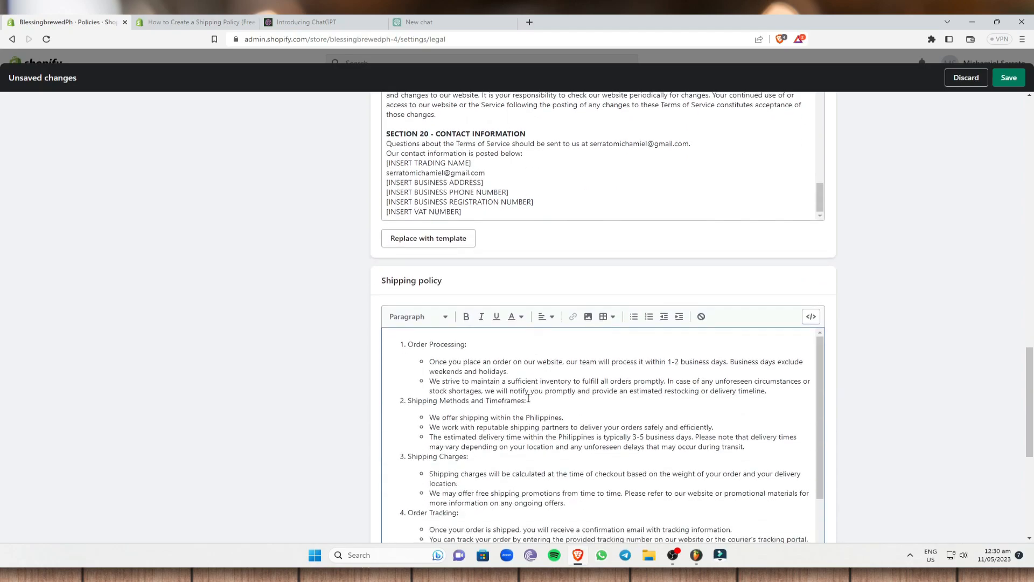
scroll(561, 388, down, 3)
scroll(586, 399, down, 3)
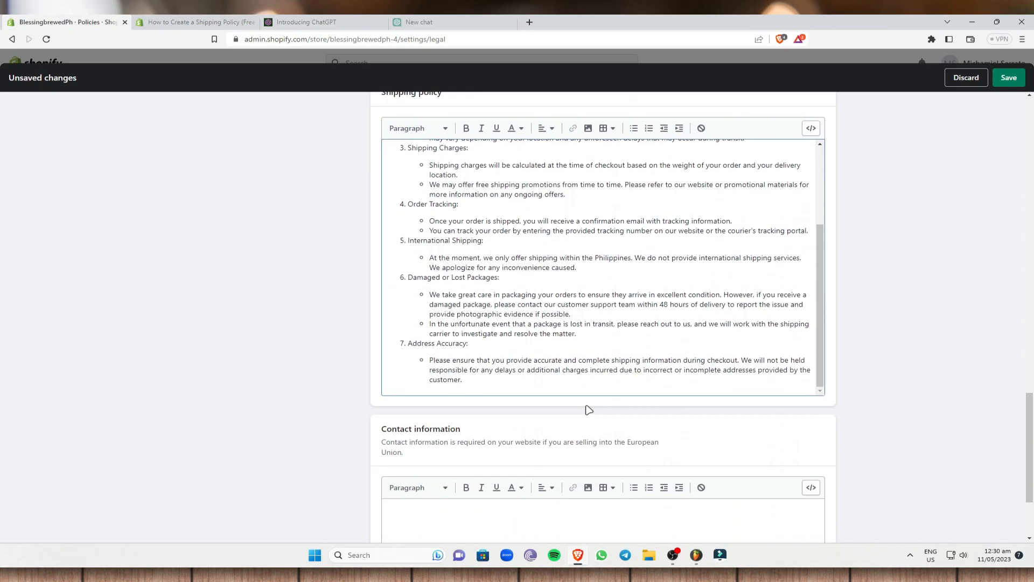
scroll(589, 409, down, 3)
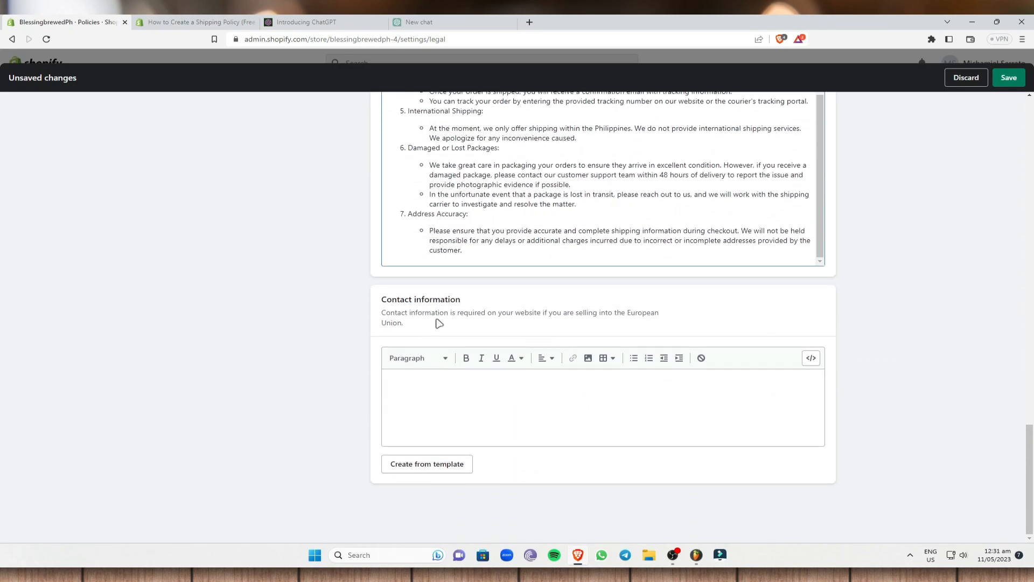
Fill Contact information from the template and remove the empty VAT and Trade number lines.
click(456, 466)
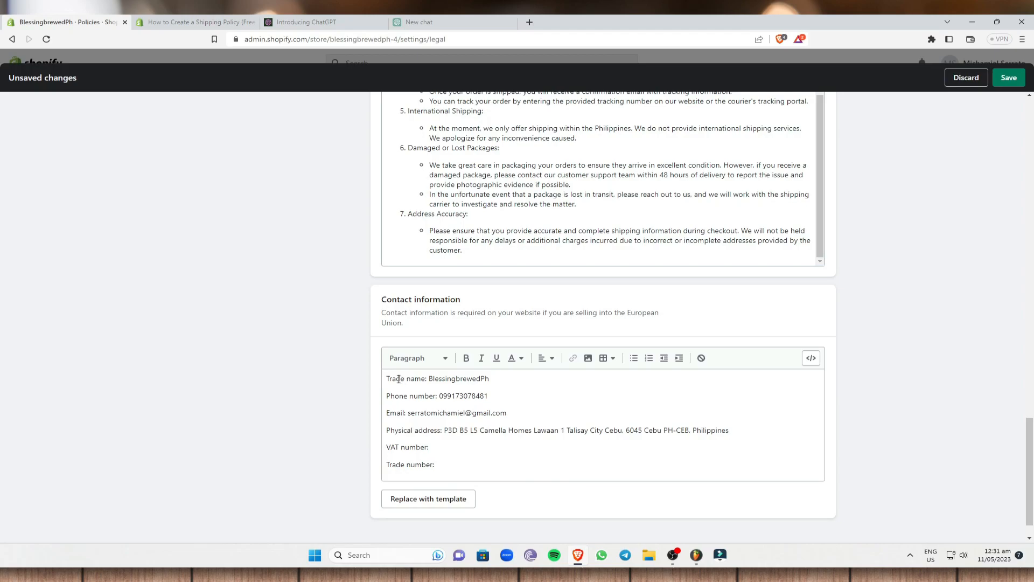
drag(496, 380, 437, 392)
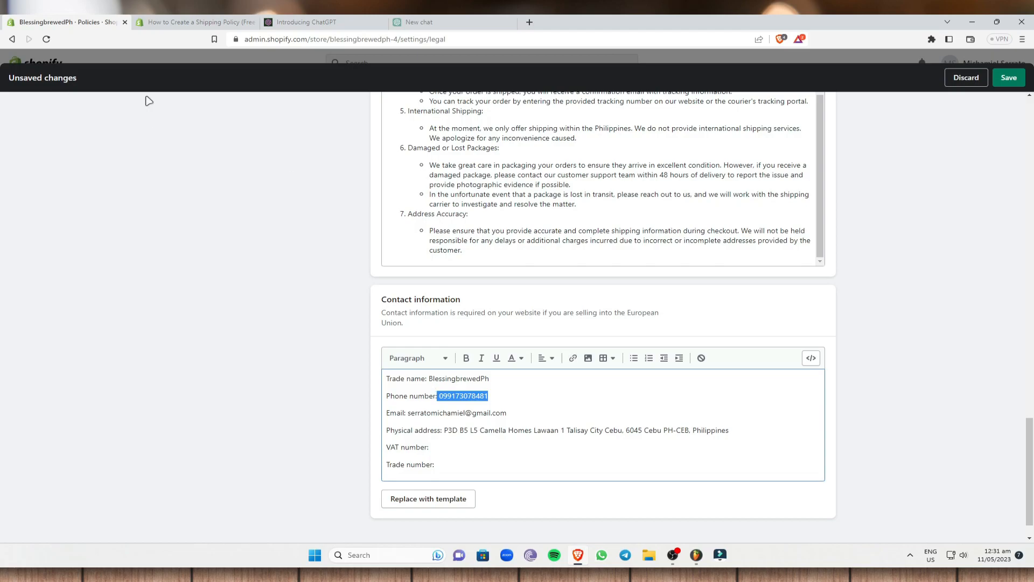
drag(408, 414, 507, 414)
drag(445, 430, 731, 441)
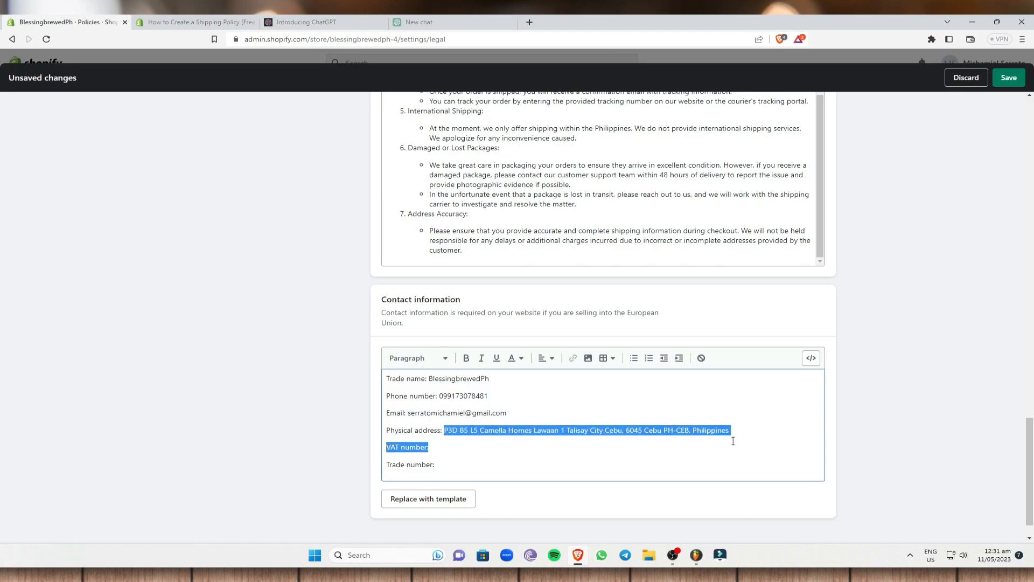
click(736, 440)
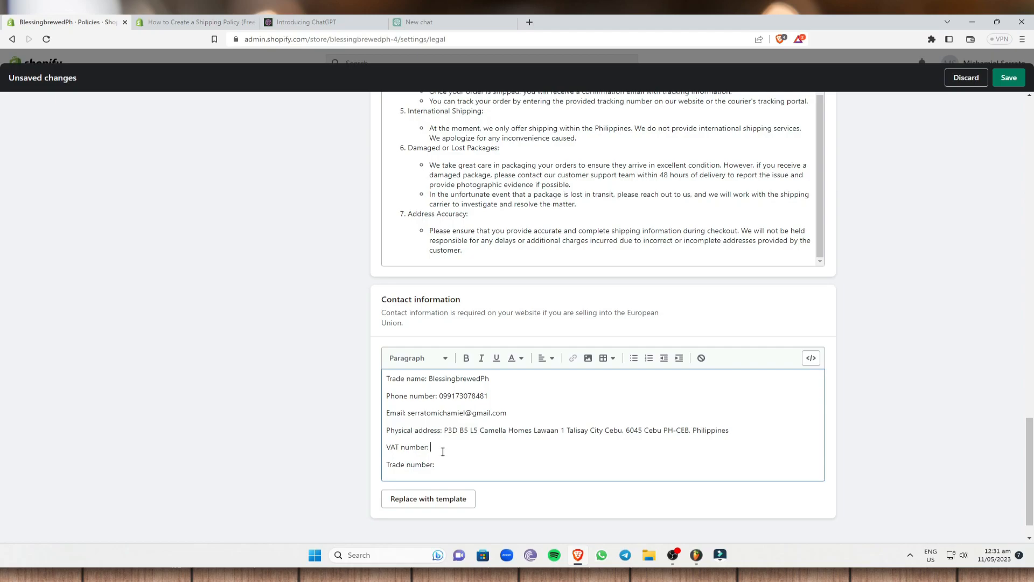
drag(462, 466, 385, 448)
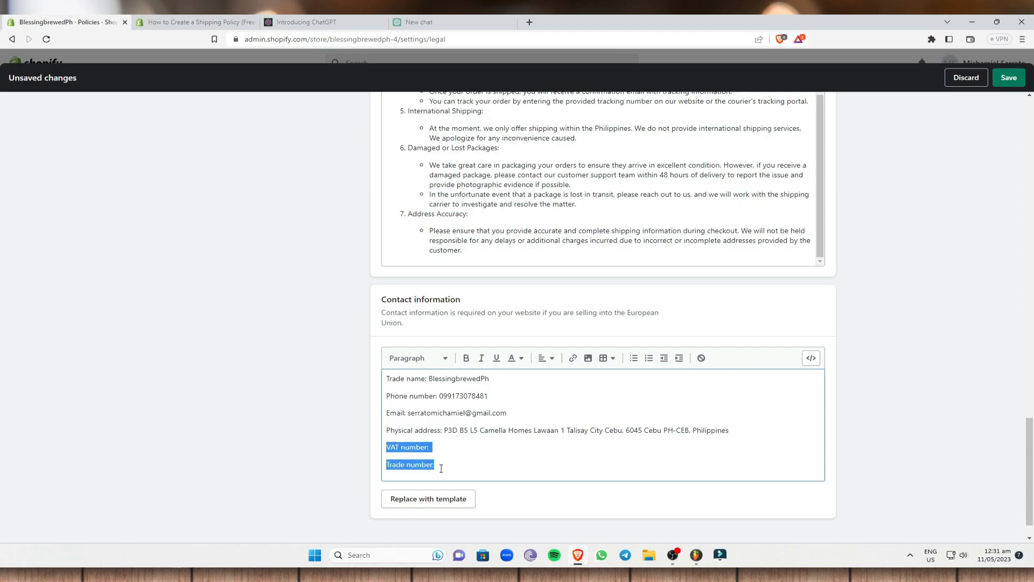
key(BackSpace)
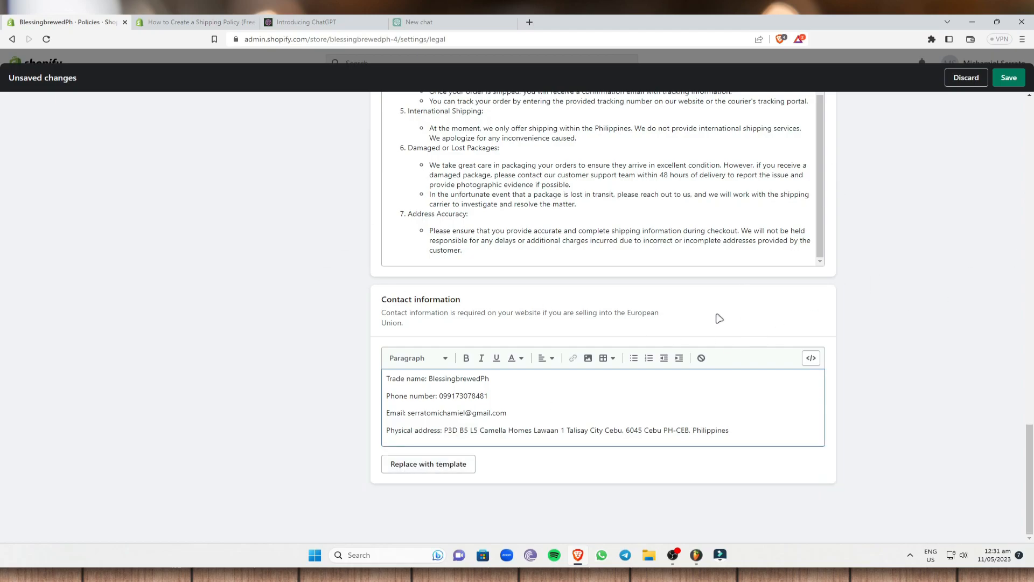
Save all the store policies and close Settings to return to admin Home.
scroll(890, 329, up, 4)
scroll(539, 358, down, 4)
scroll(492, 317, up, 1)
scroll(776, 360, up, 5)
scroll(436, 430, down, 5)
scroll(575, 335, up, 12)
scroll(575, 334, up, 15)
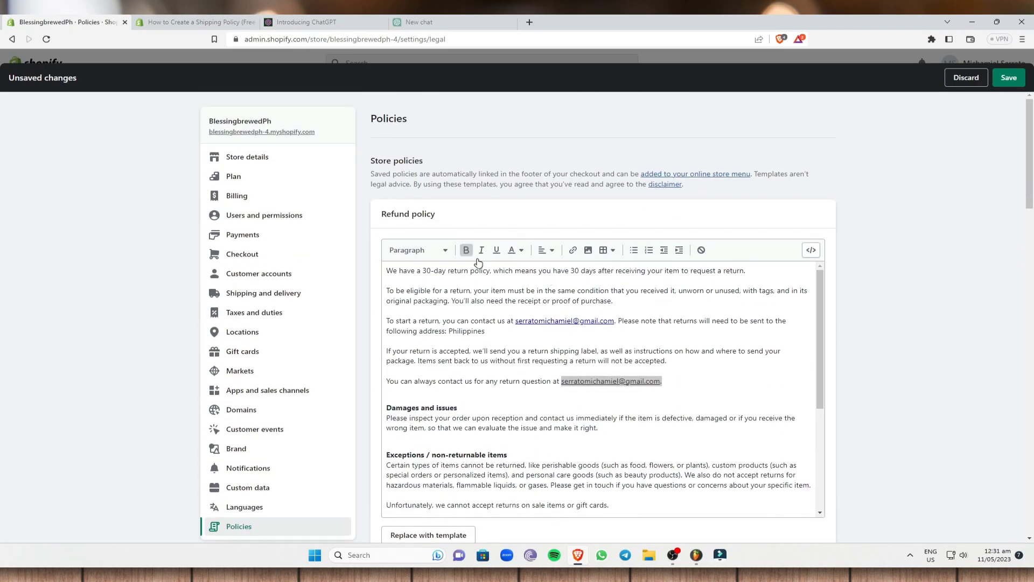
click(1001, 80)
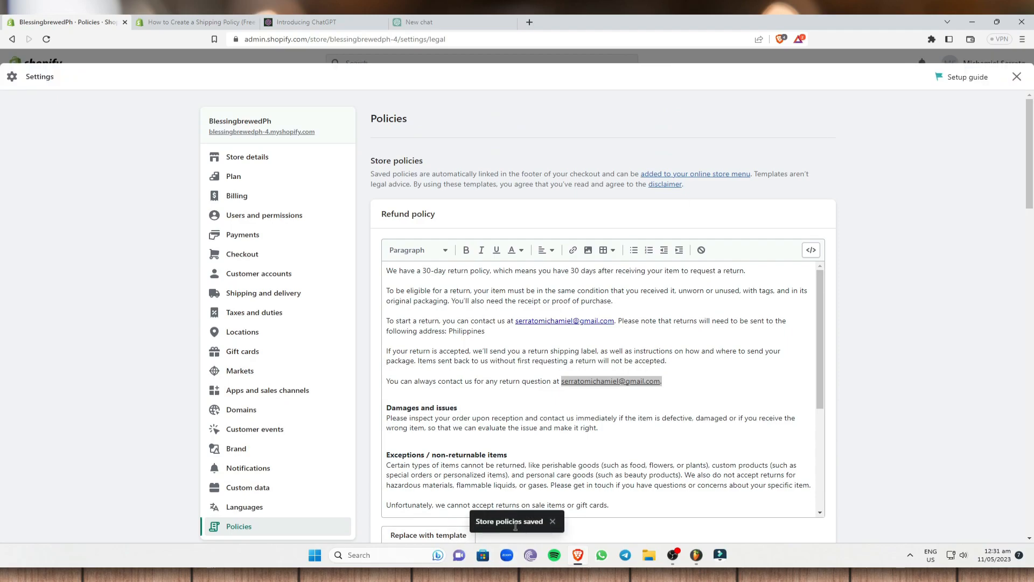
click(1017, 77)
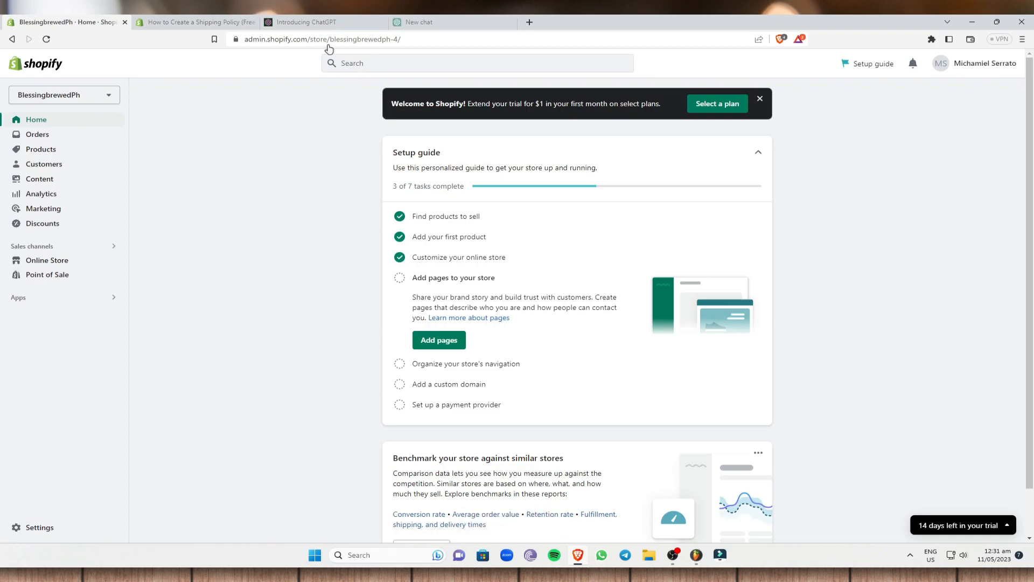
Go to Online Store > Navigation and open the live storefront in a new tab.
click(66, 263)
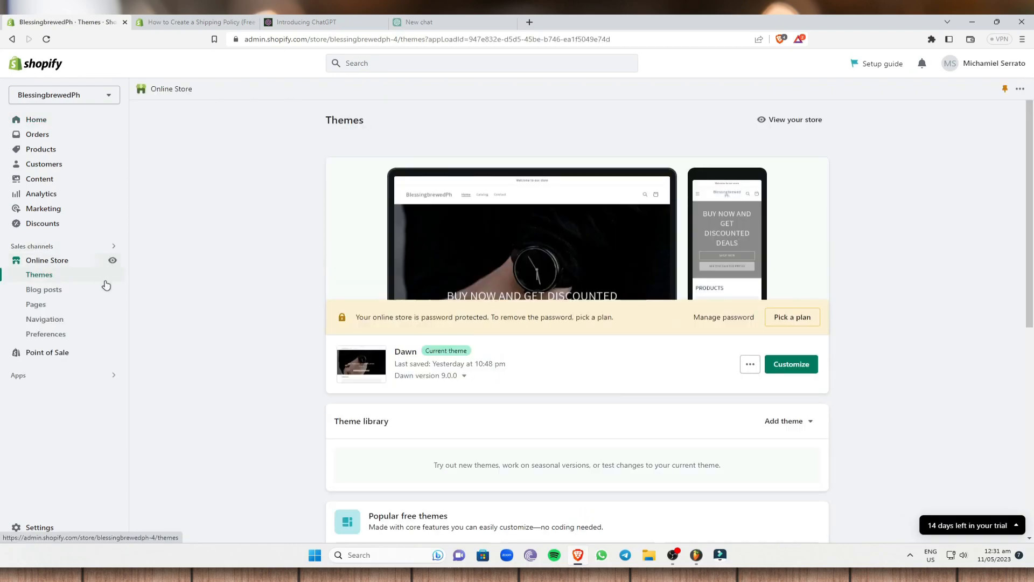
click(65, 322)
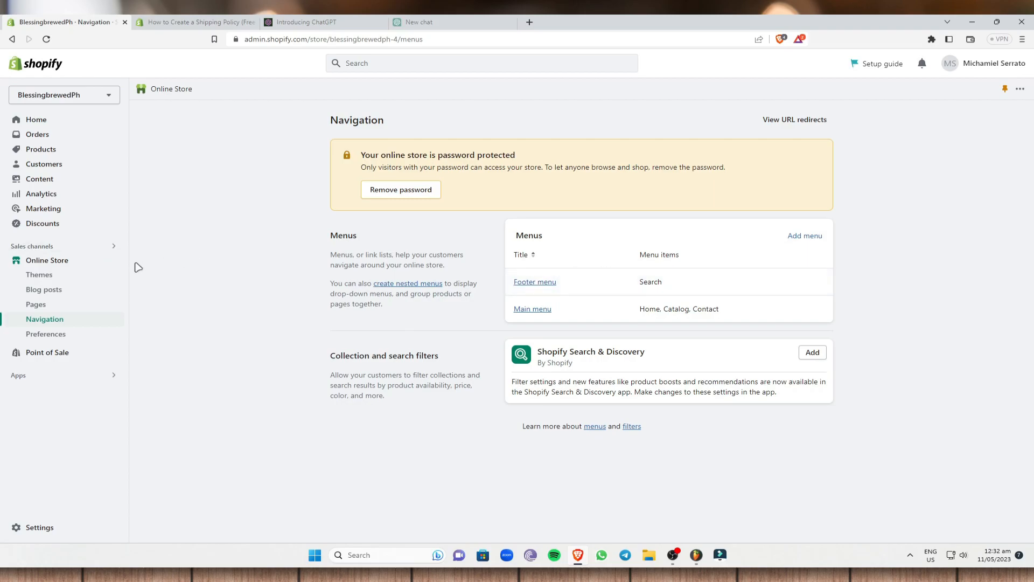
right_click(110, 260)
click(171, 271)
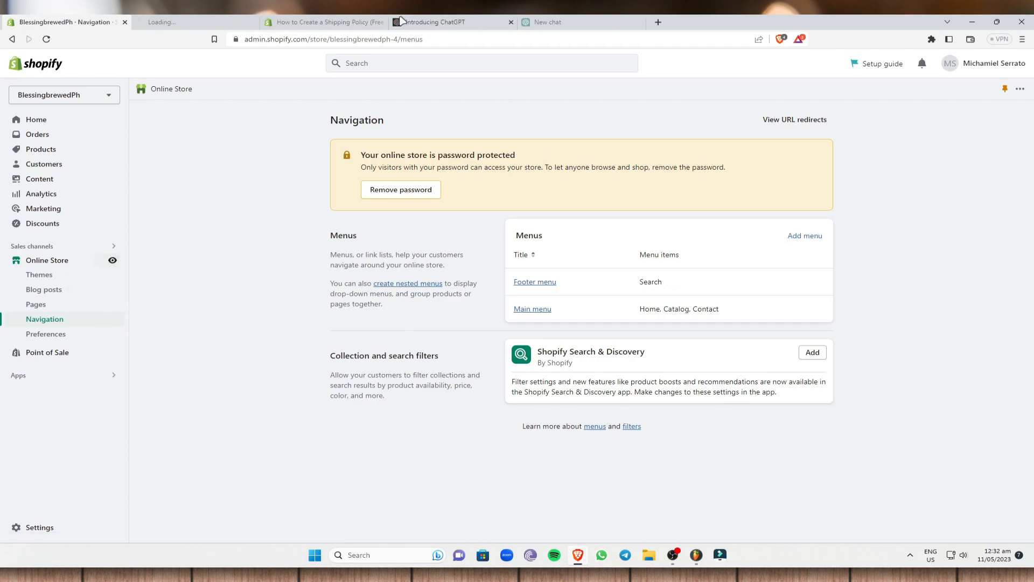
Check the storefront's footer, then return to the admin Navigation tab.
click(184, 22)
scroll(342, 224, down, 15)
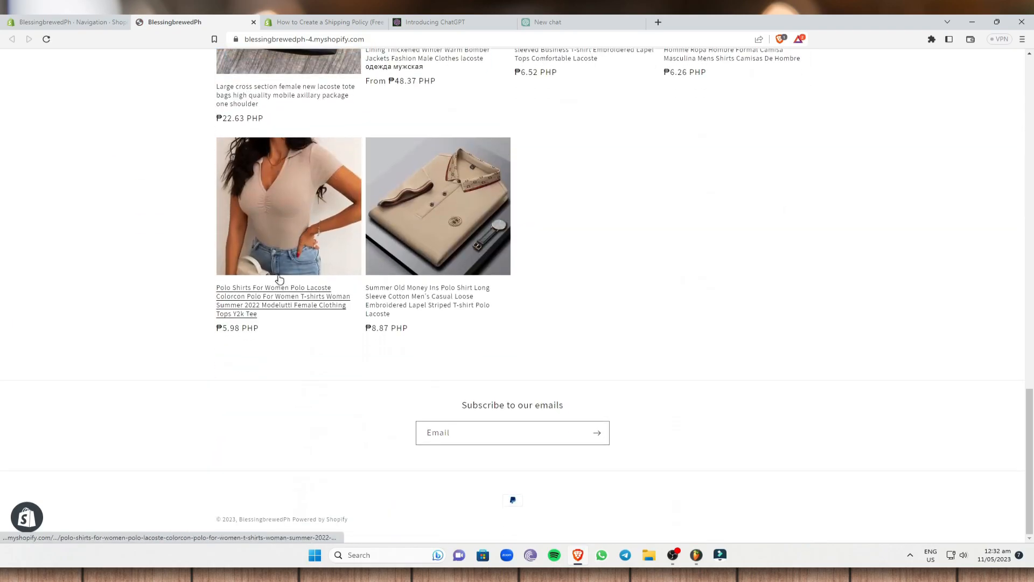
click(58, 22)
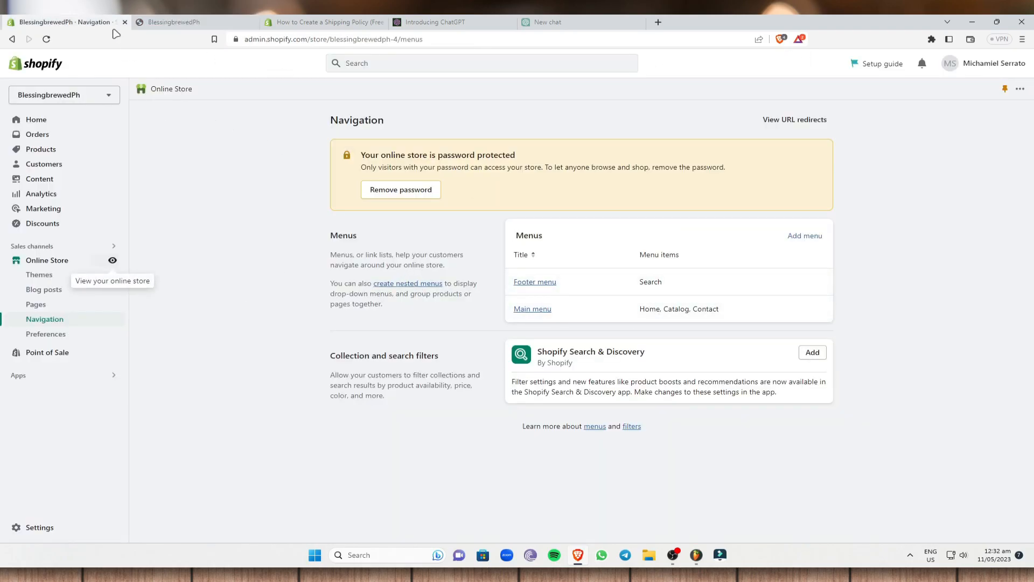
click(164, 22)
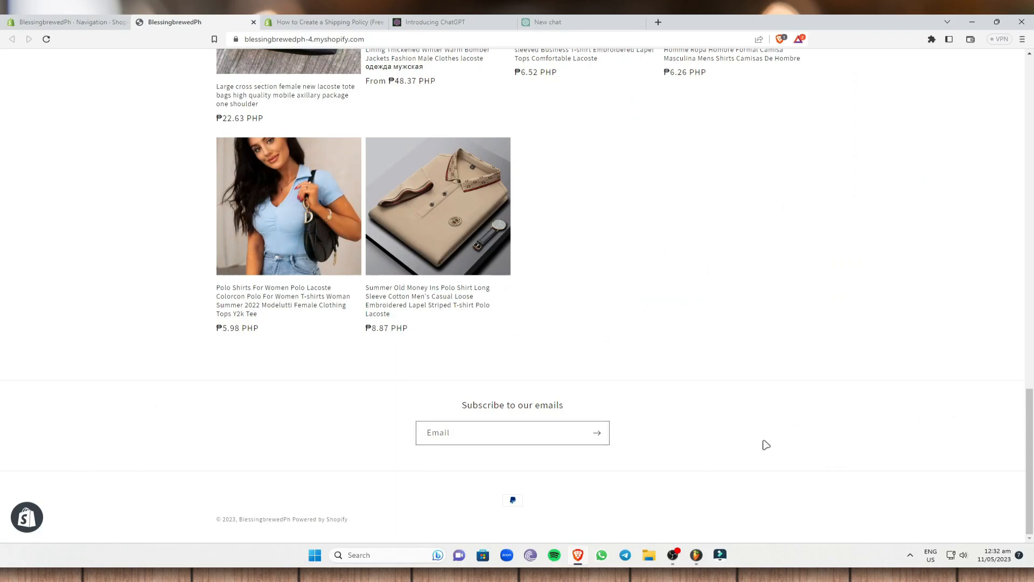
key(ctrl+shift+Tab)
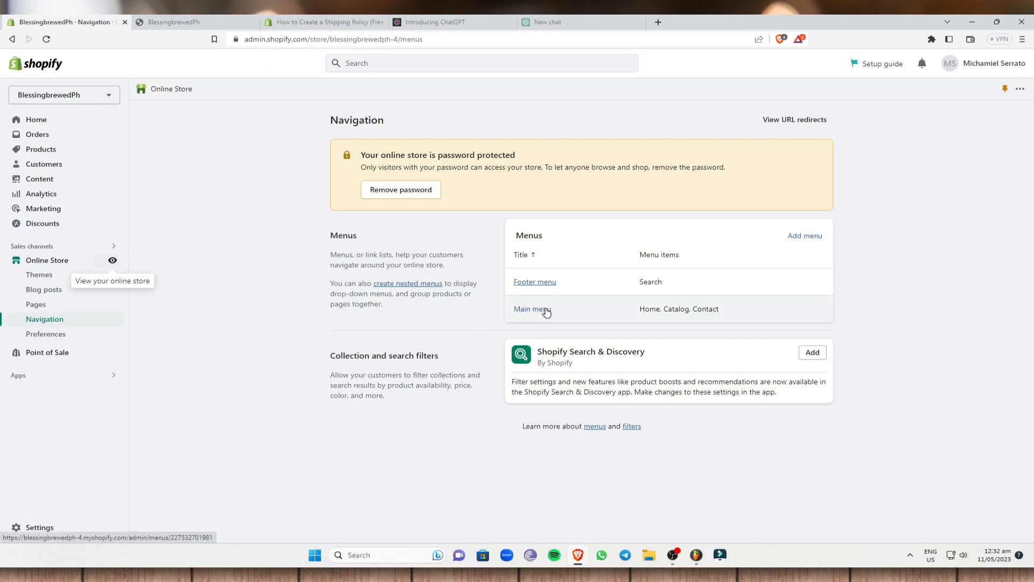
key(ctrl+Tab)
scroll(603, 281, up, 15)
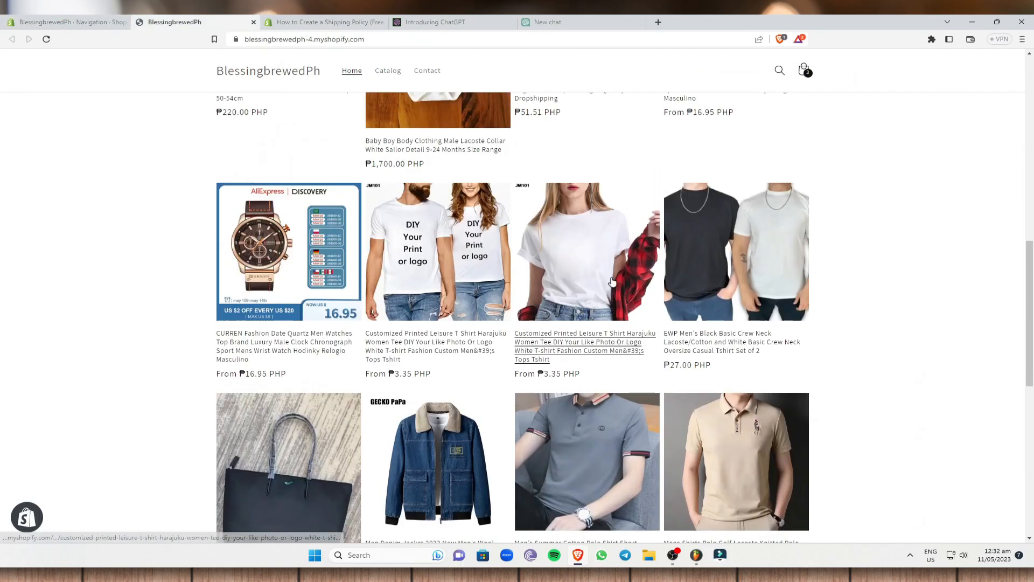
scroll(604, 280, up, 2)
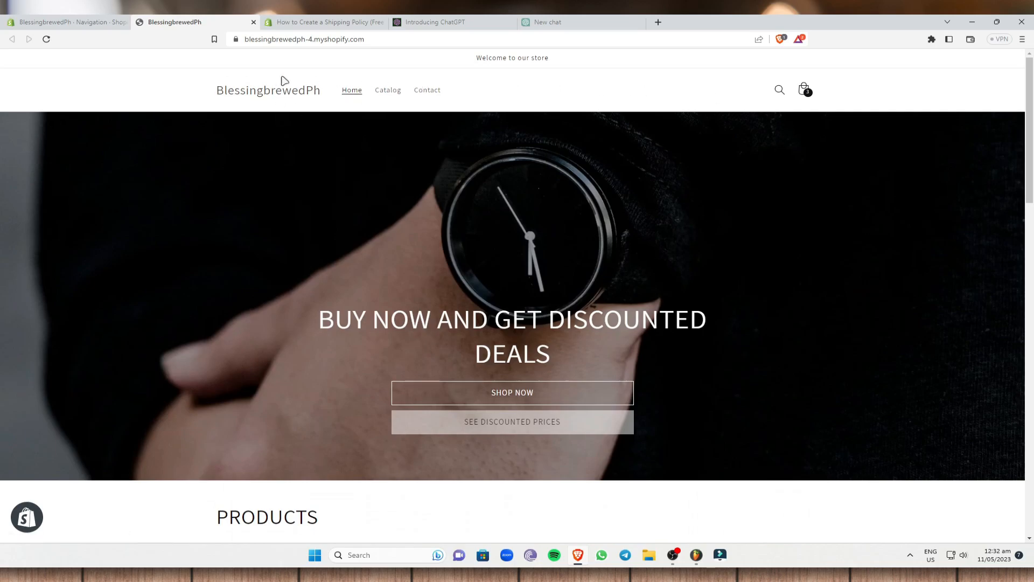
click(78, 21)
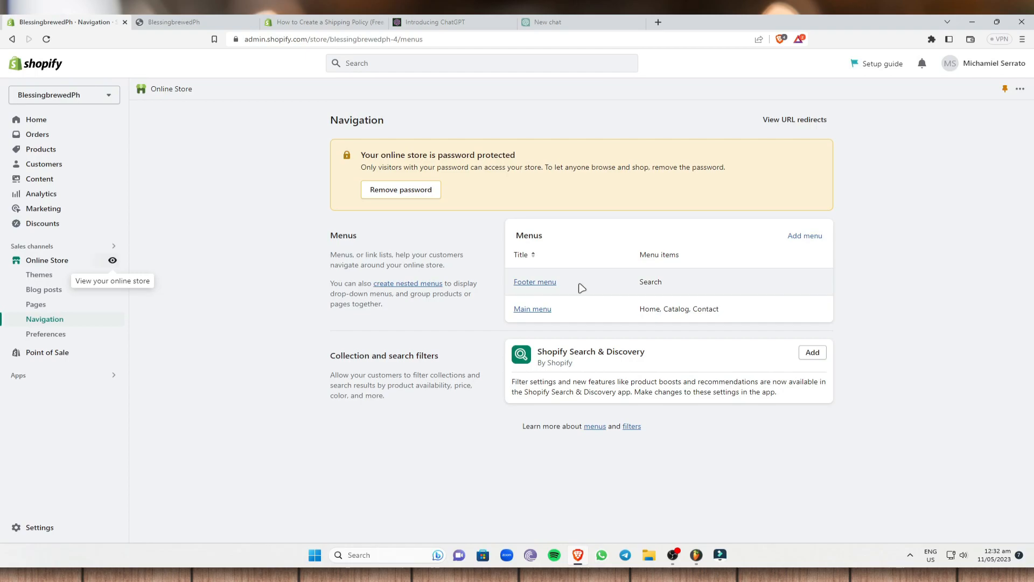
Add Contact Information and Privacy Policy policy links to the Footer menu.
click(533, 284)
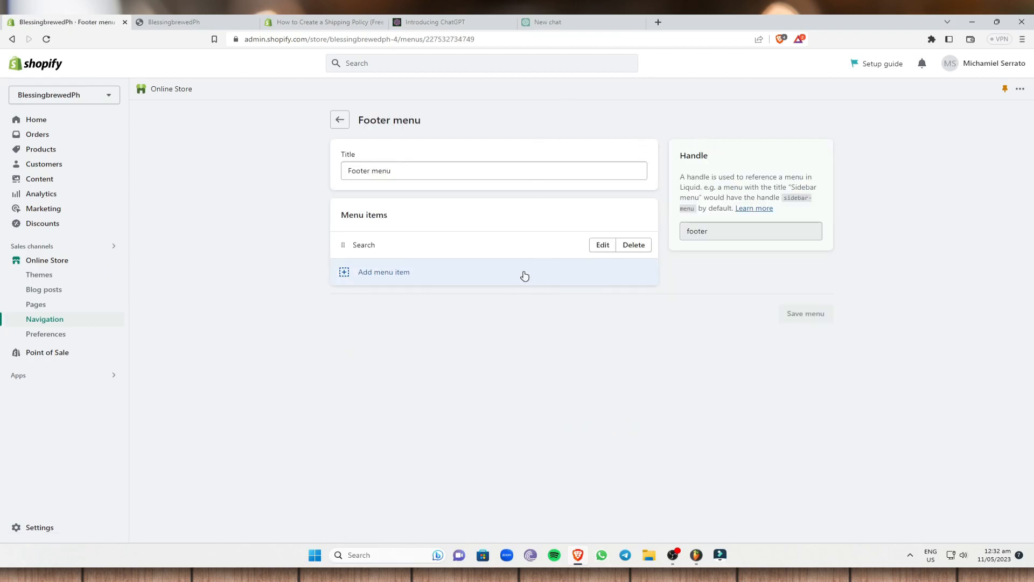
click(450, 278)
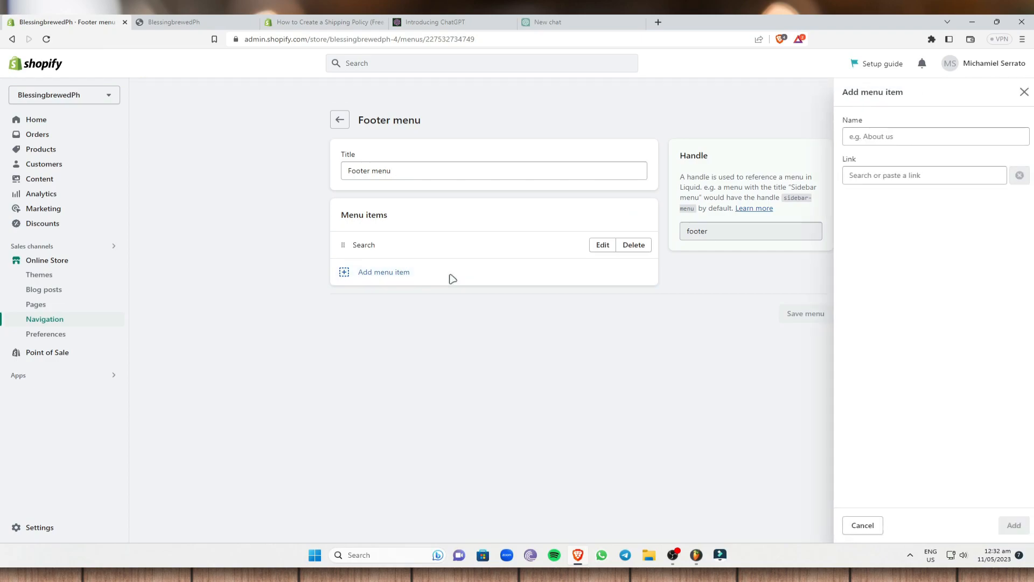
click(899, 176)
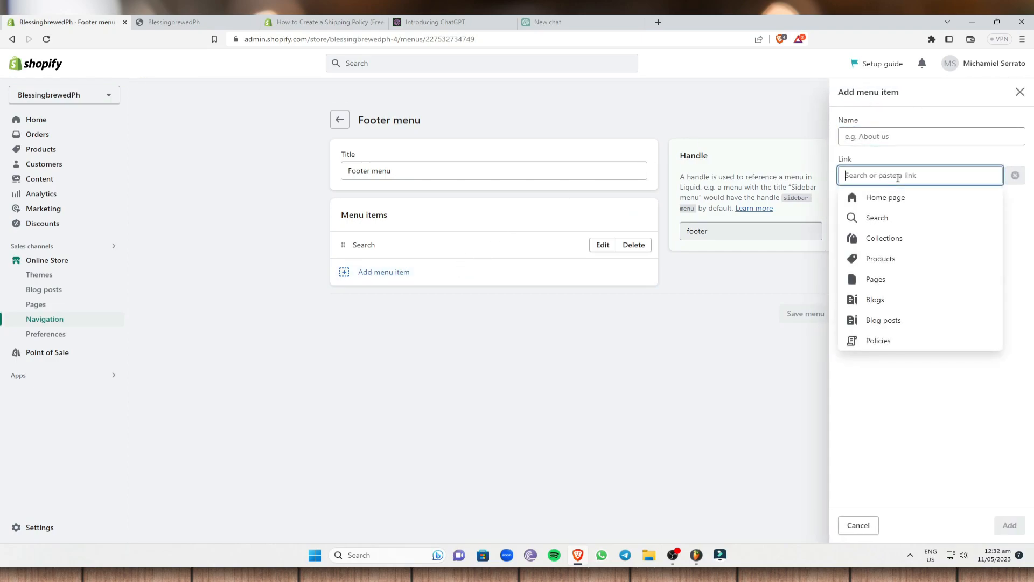
click(880, 341)
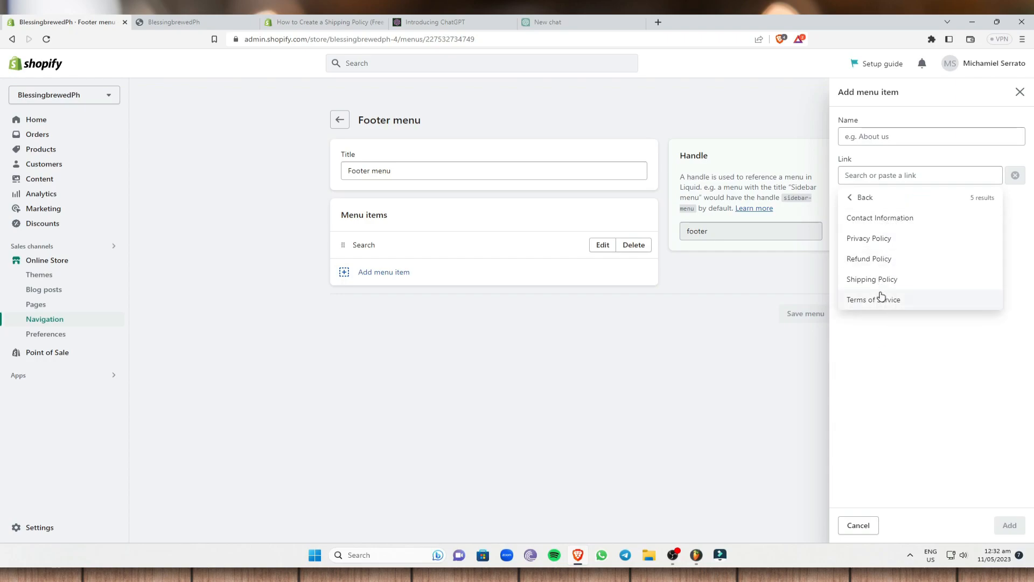
click(888, 222)
click(1010, 526)
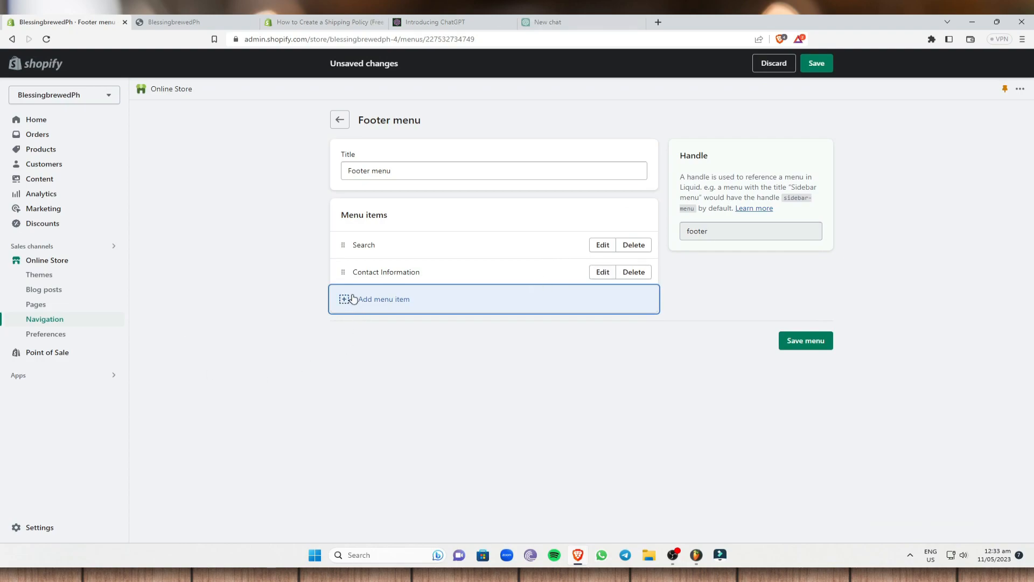
click(371, 299)
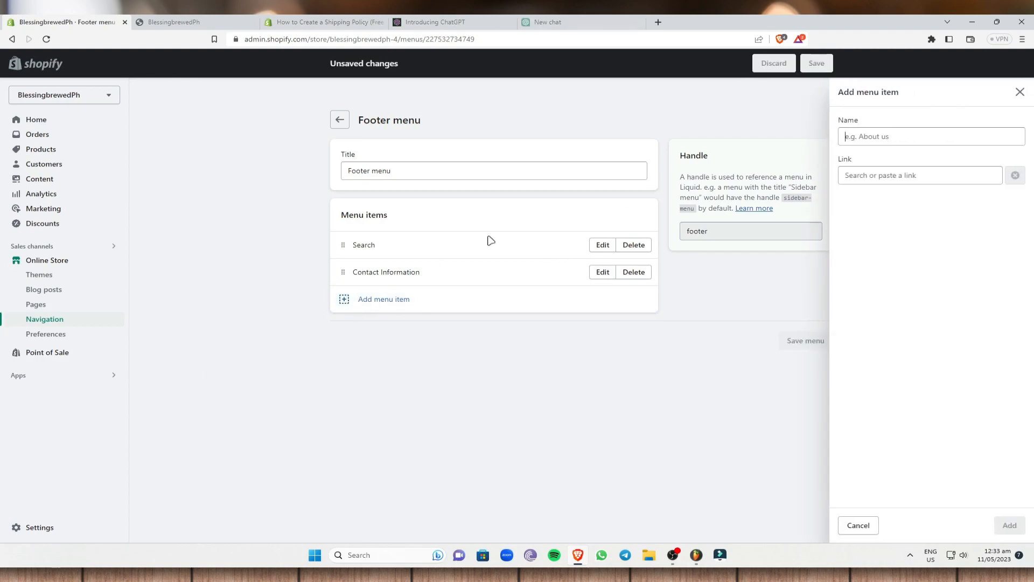
click(899, 174)
click(879, 341)
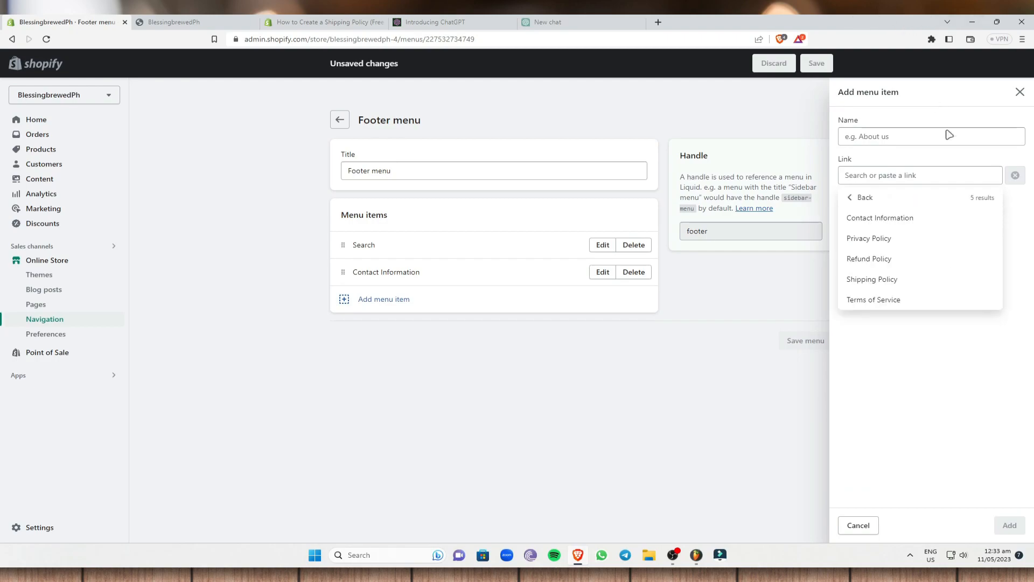
click(898, 242)
click(1009, 525)
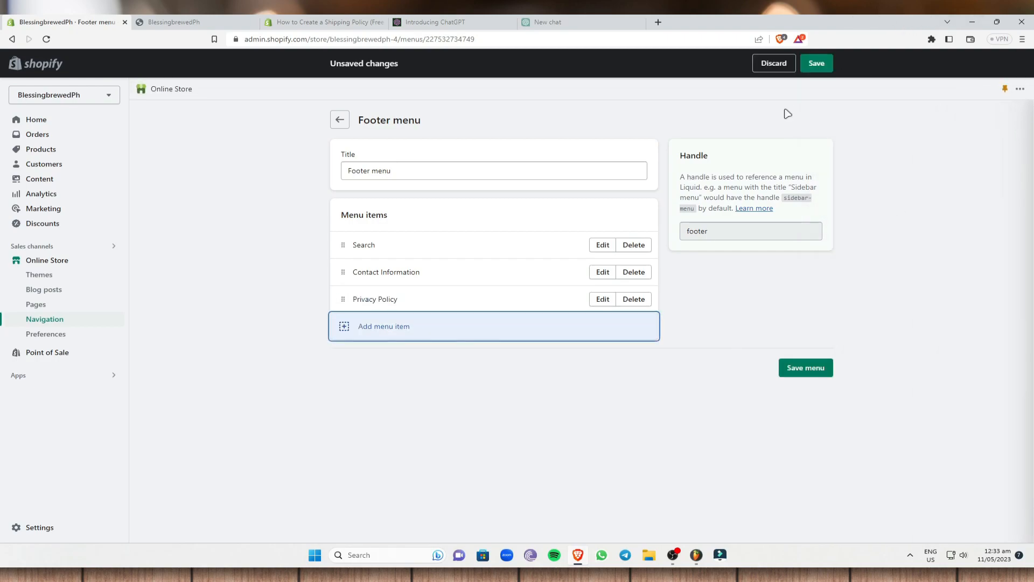
Add Refund Policy and Shipping Policy links to the Footer menu.
click(357, 330)
click(941, 177)
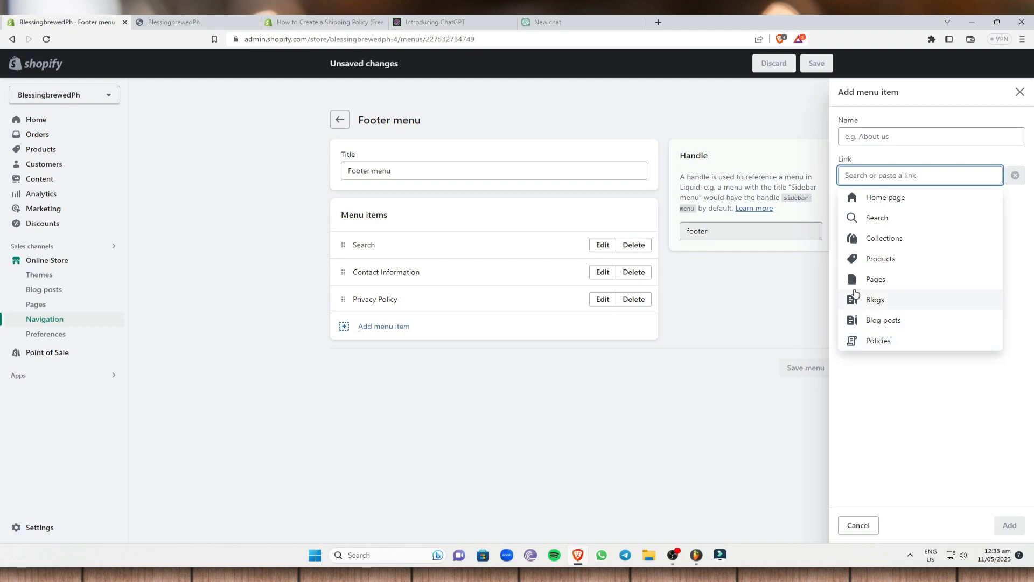
click(905, 341)
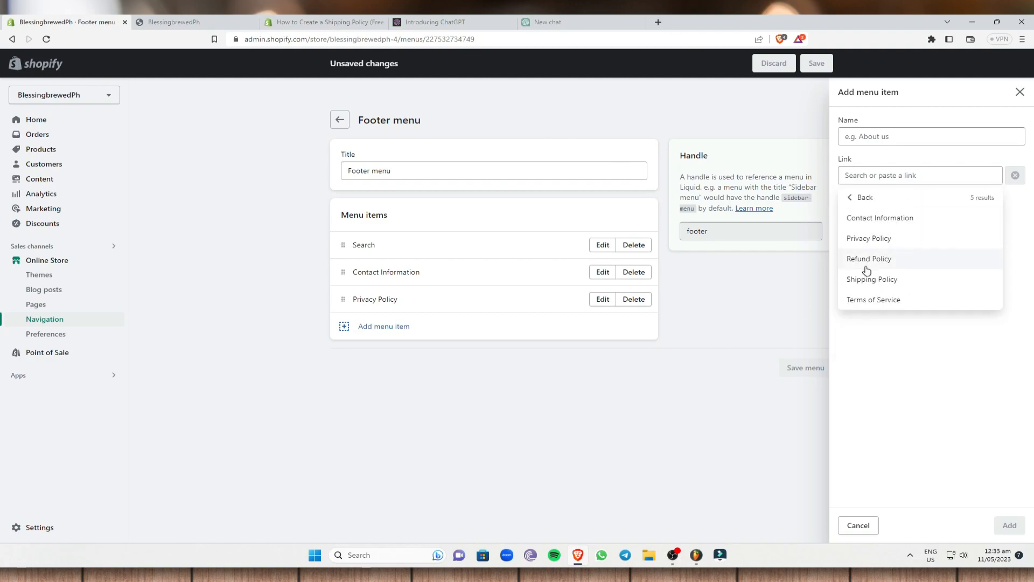
click(889, 260)
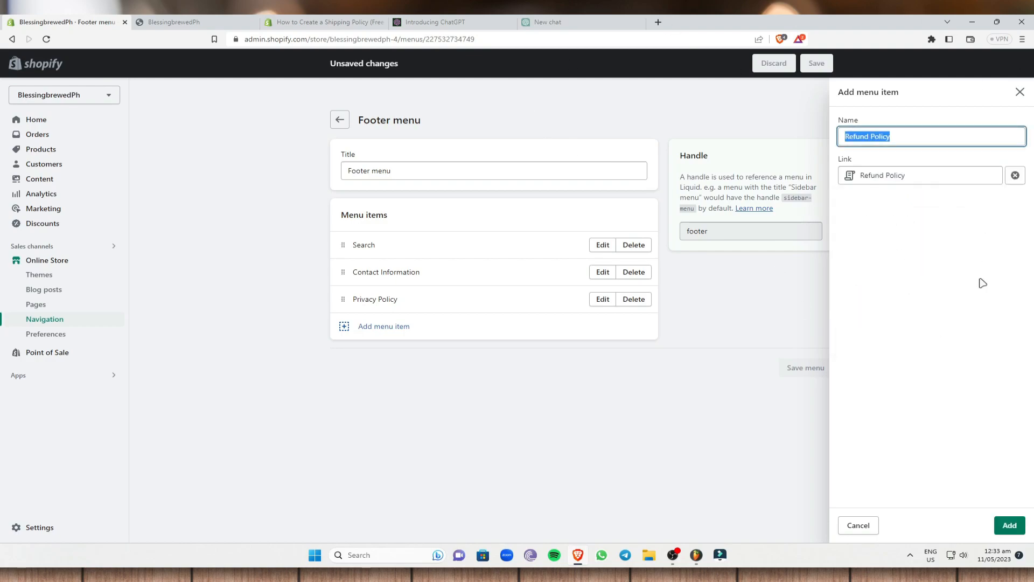
click(1009, 525)
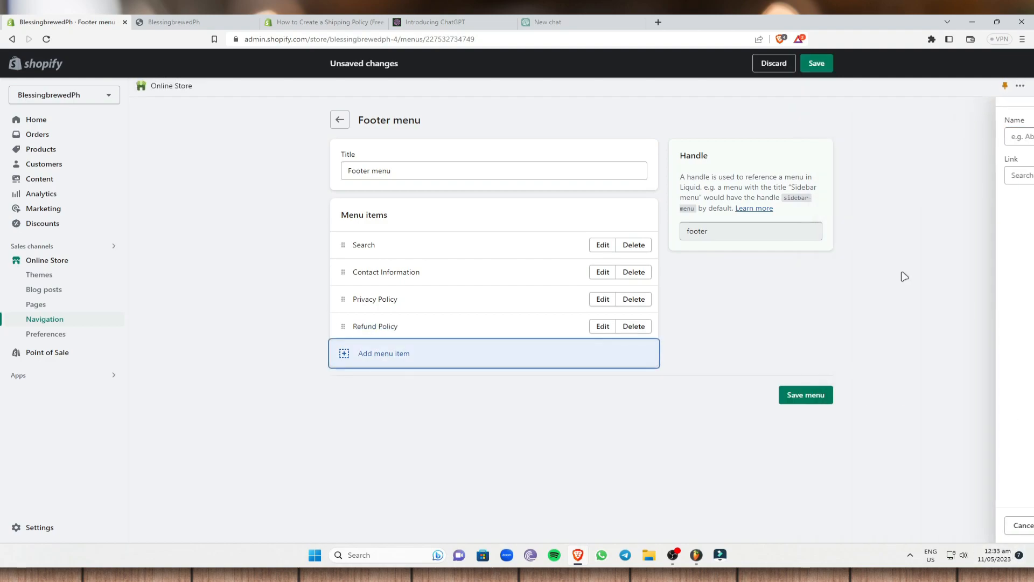
click(393, 355)
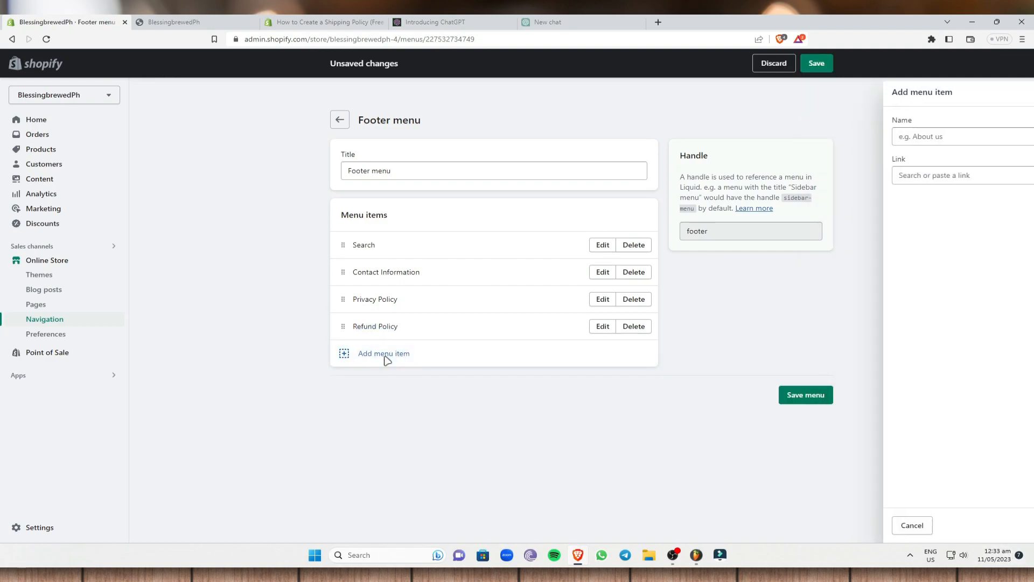
click(897, 181)
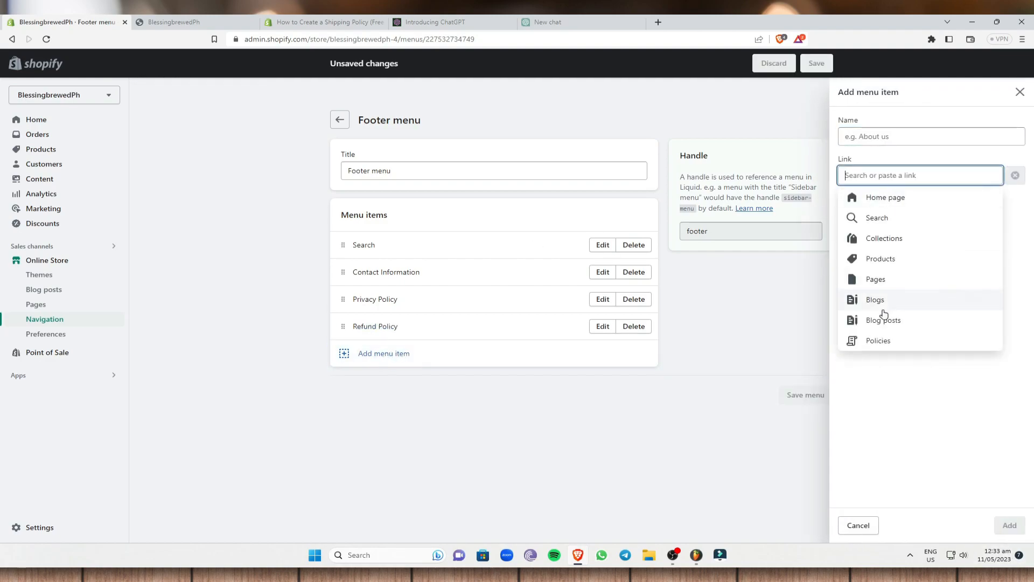
click(882, 346)
click(896, 280)
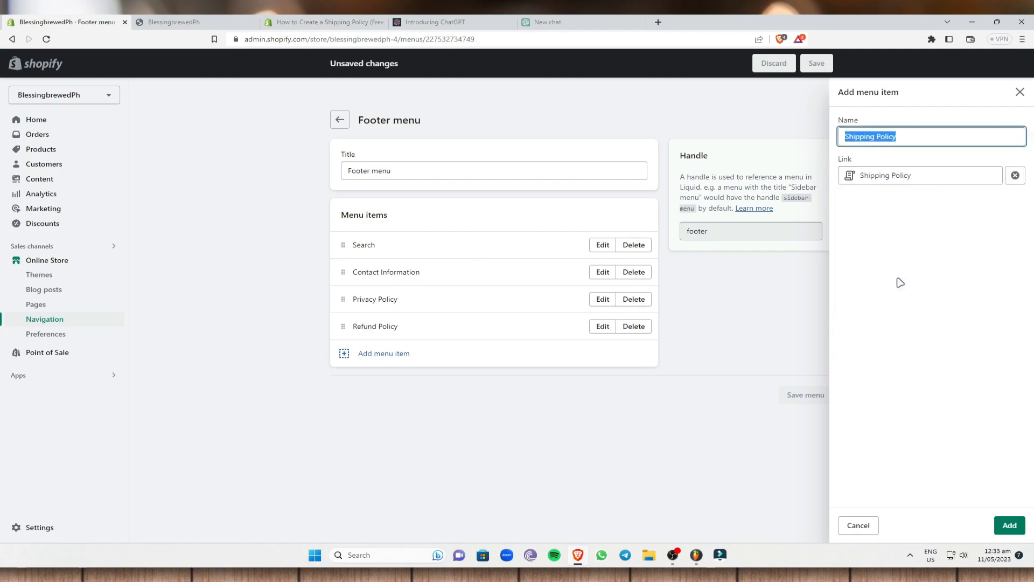
click(1012, 527)
Add a Terms of Service link and save the Footer menu.
click(351, 382)
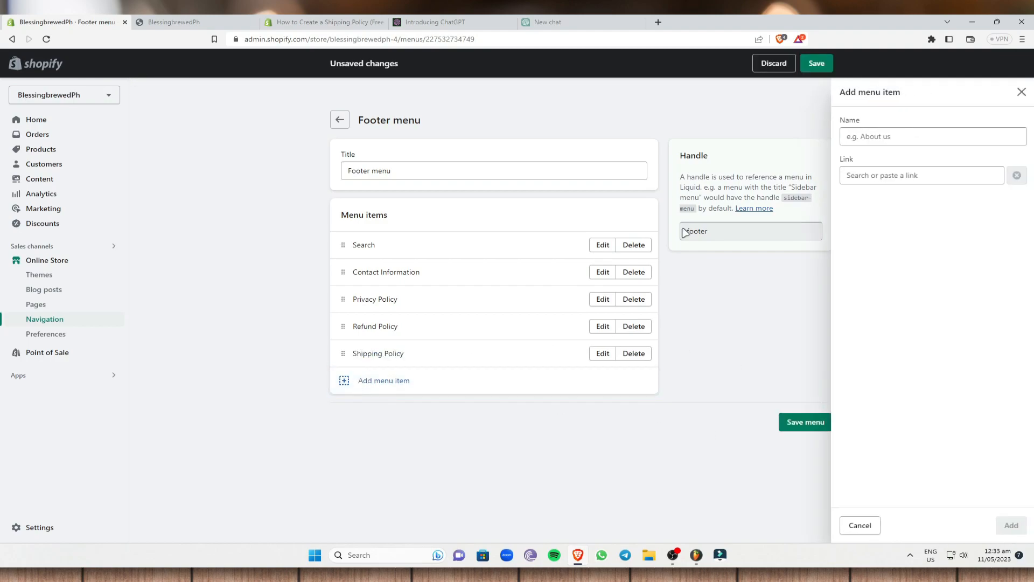
click(911, 175)
click(878, 341)
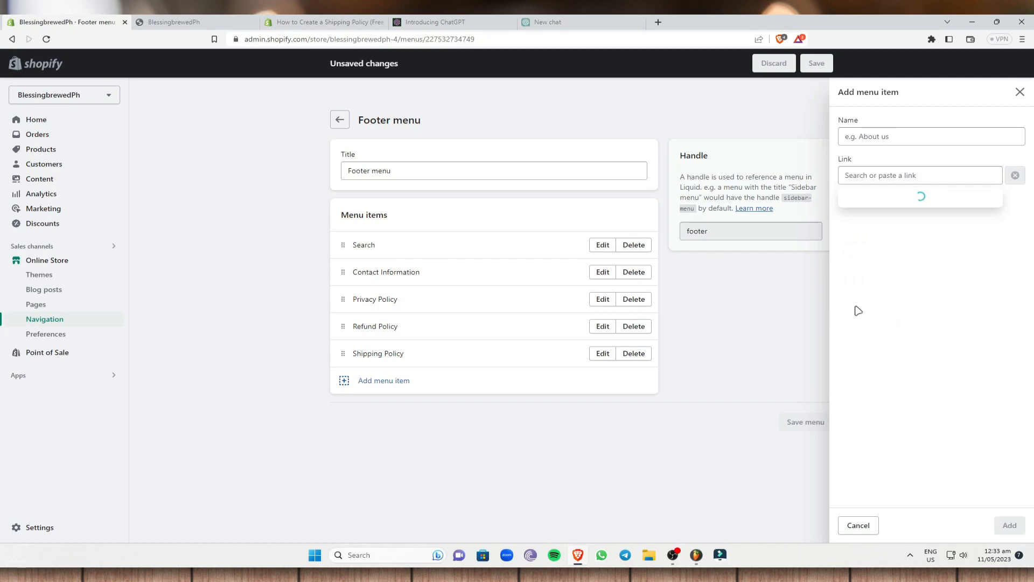
click(897, 300)
click(1006, 526)
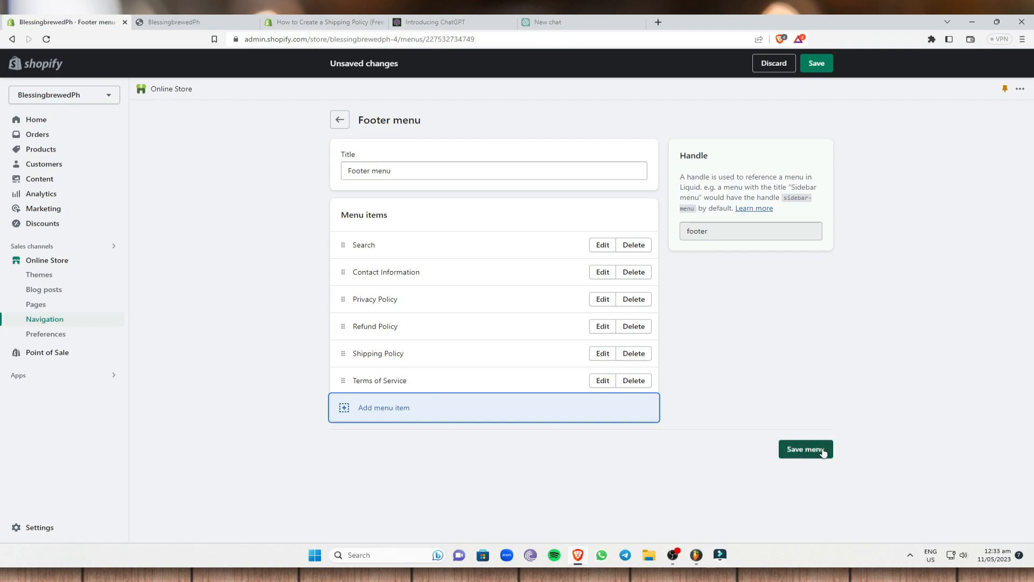
click(806, 450)
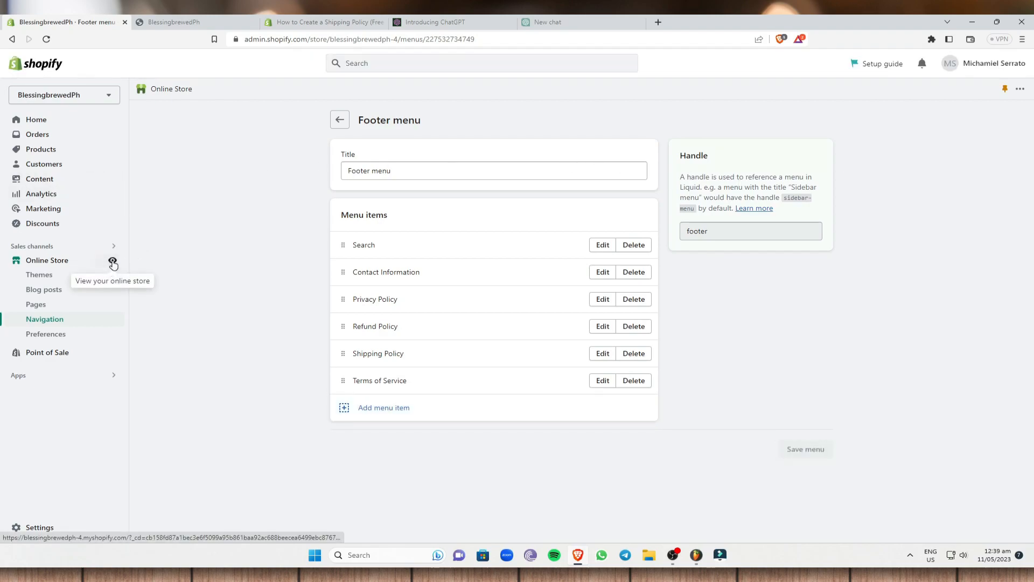
Open the storefront, check the footer Quick links, open Privacy Policy, then return to the homepage.
click(113, 262)
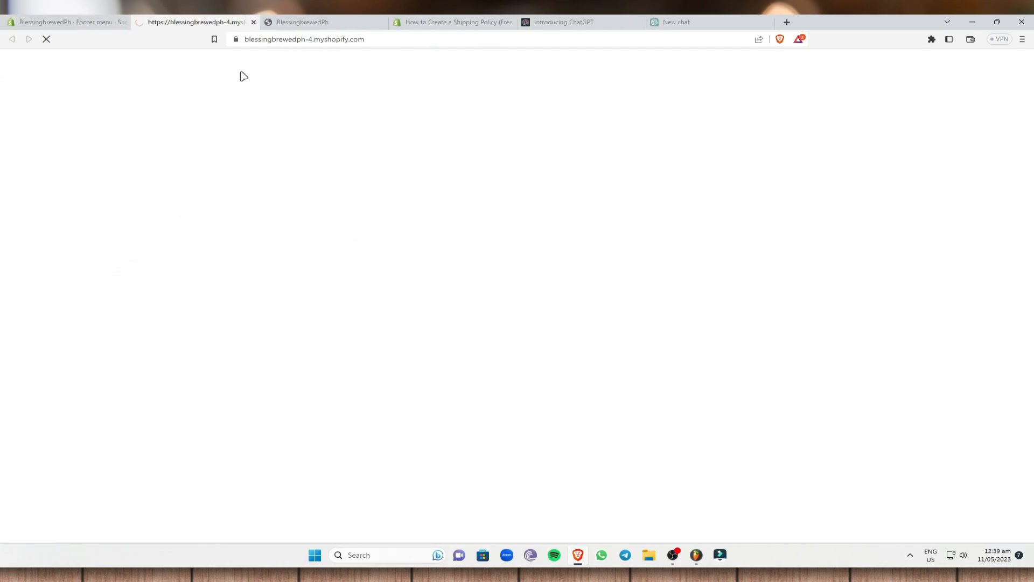
scroll(1000, 426, down, 15)
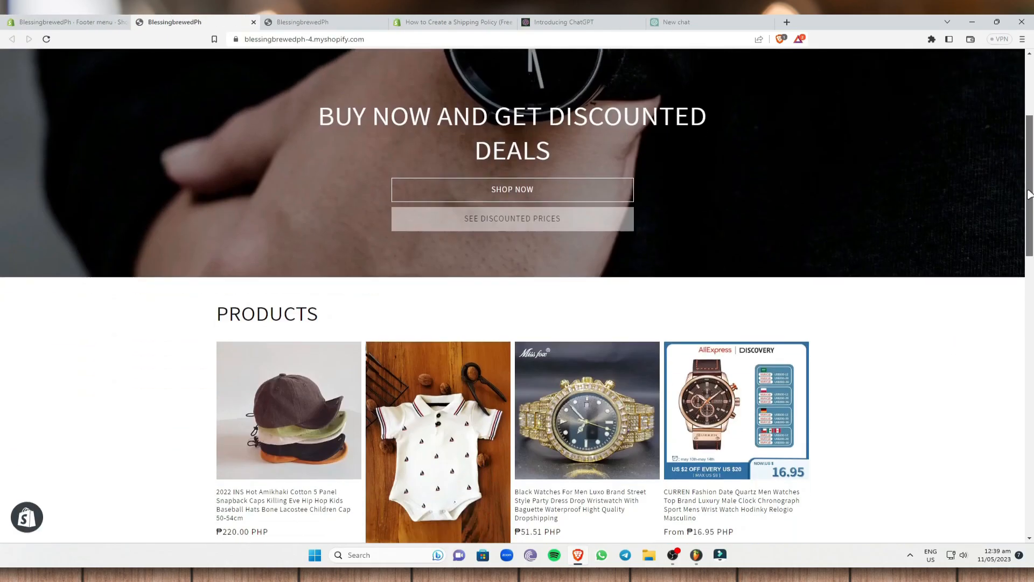
scroll(1000, 426, down, 3)
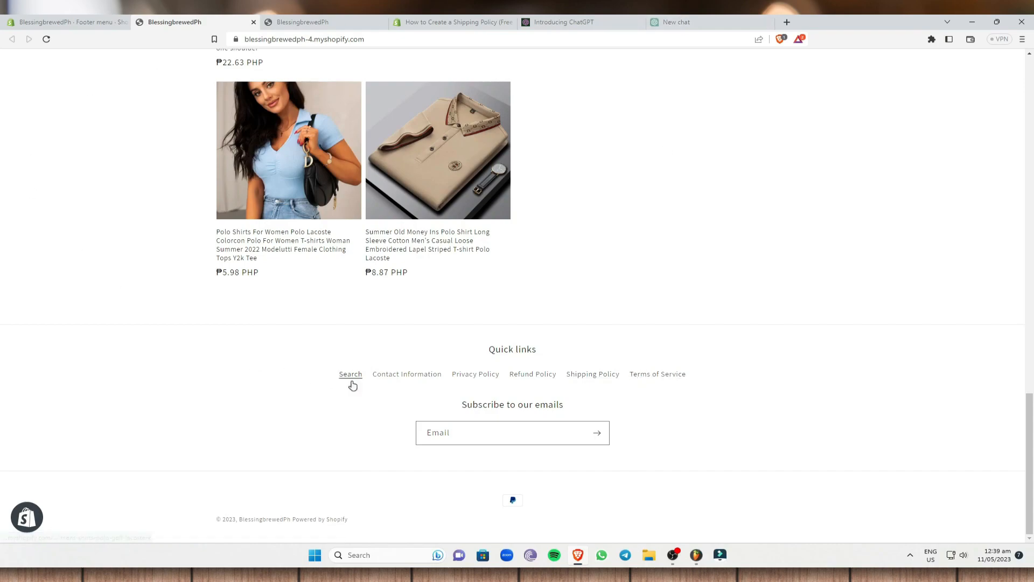
click(481, 378)
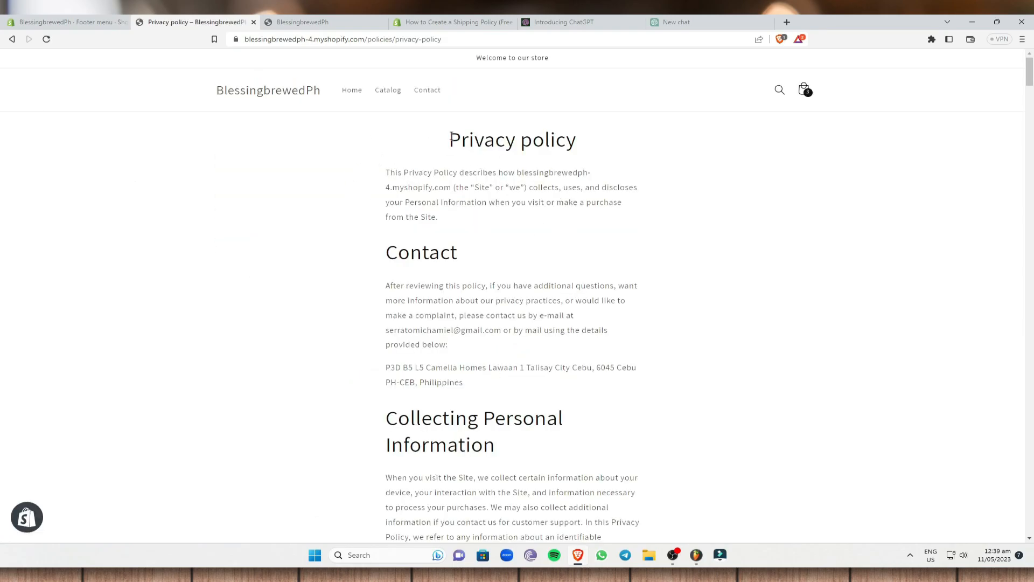
click(97, 21)
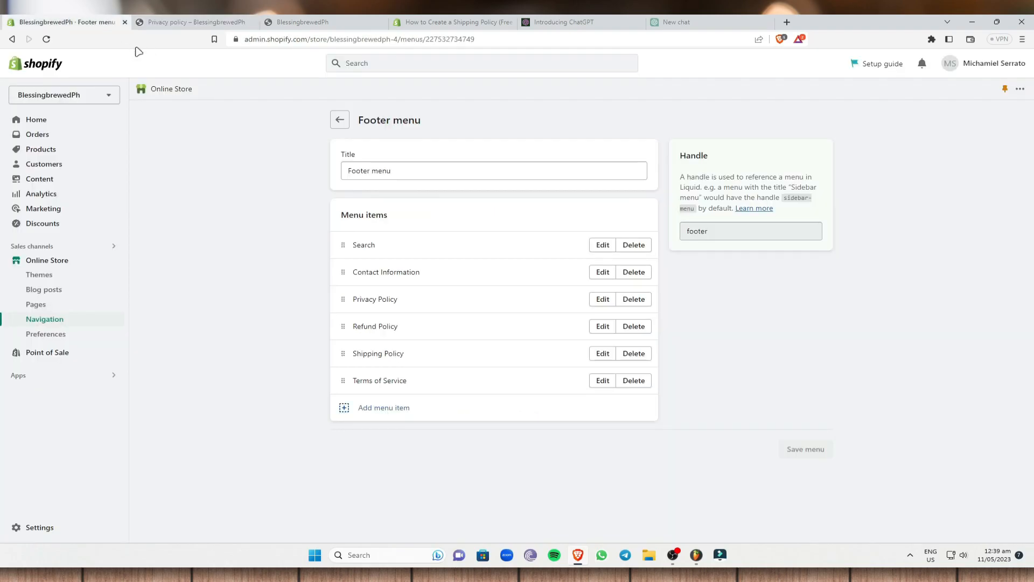
click(210, 21)
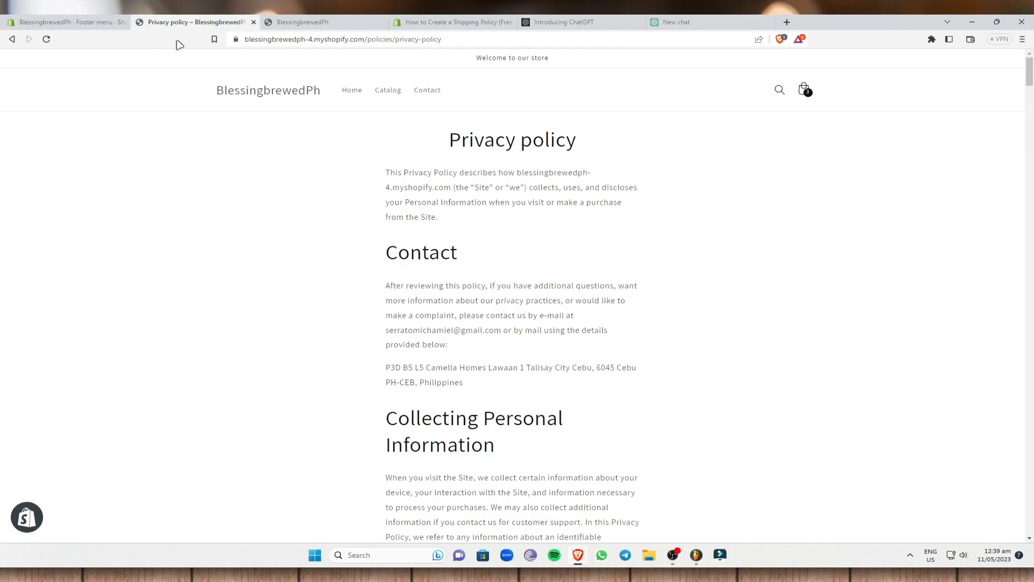
click(11, 40)
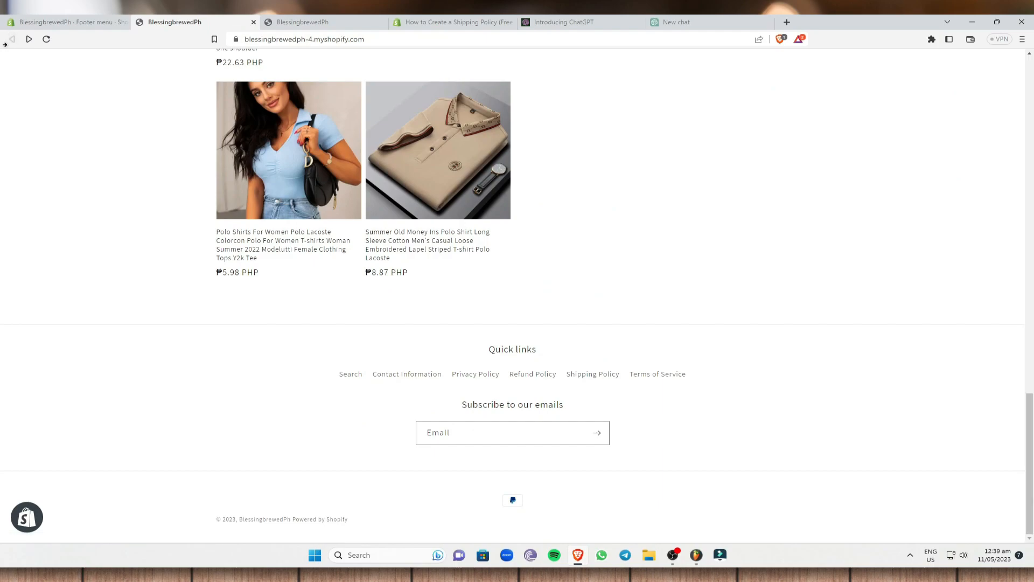